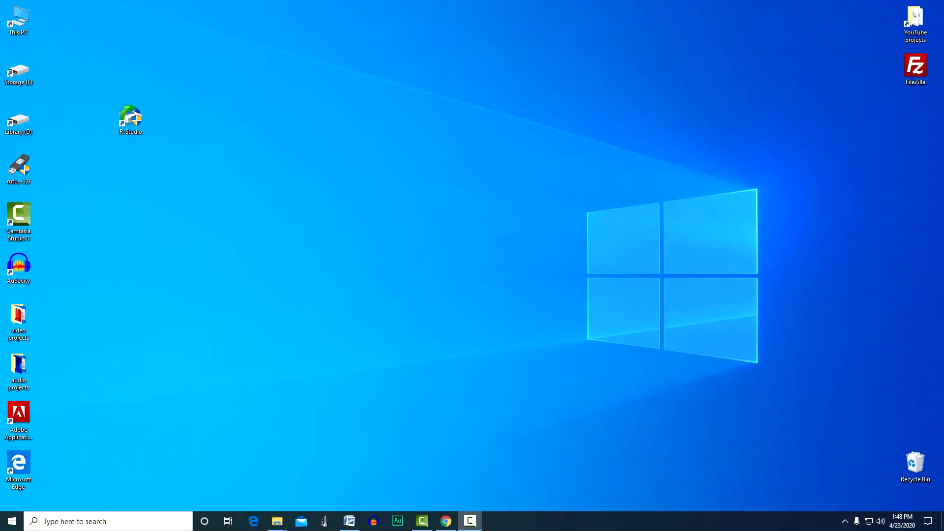
Switch to Chrome, look through the RStudio download page down to its list of installers, and return to the desktop
click(446, 521)
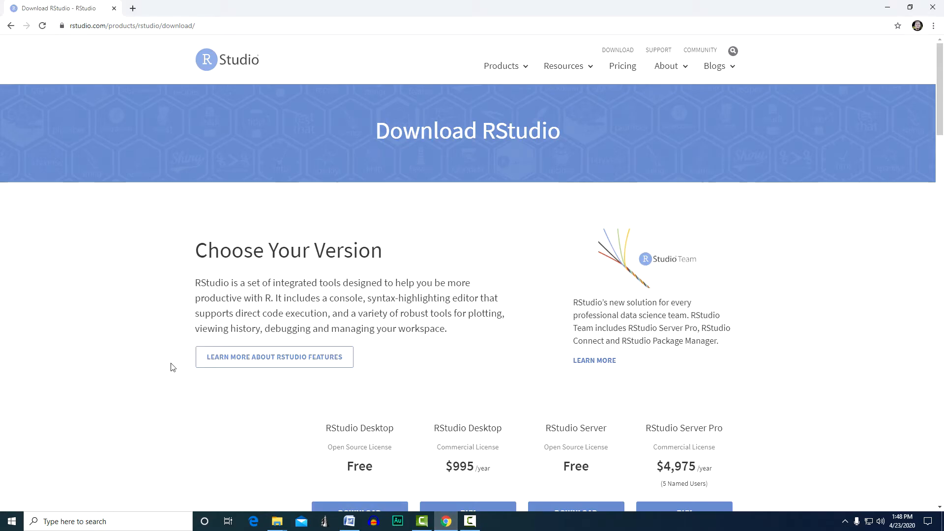
scroll(166, 323, down, 1)
scroll(165, 322, down, 9)
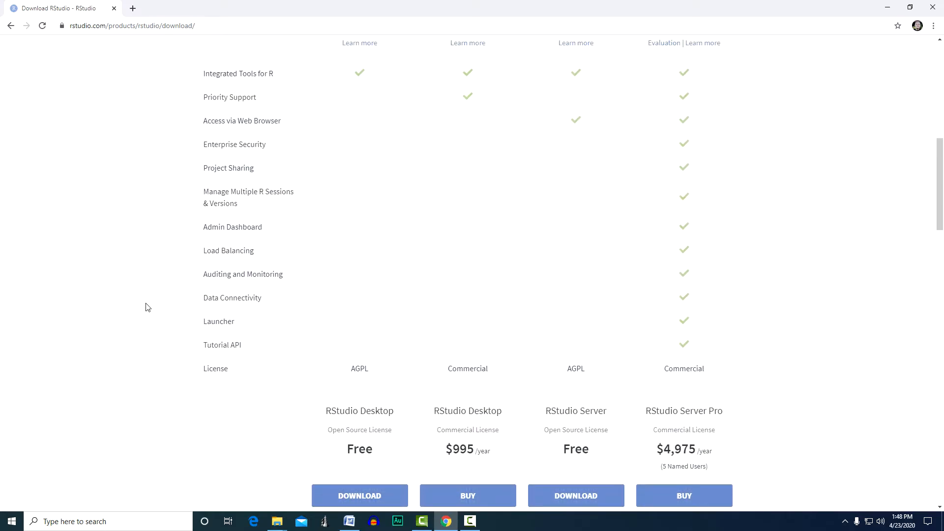
scroll(144, 306, down, 7)
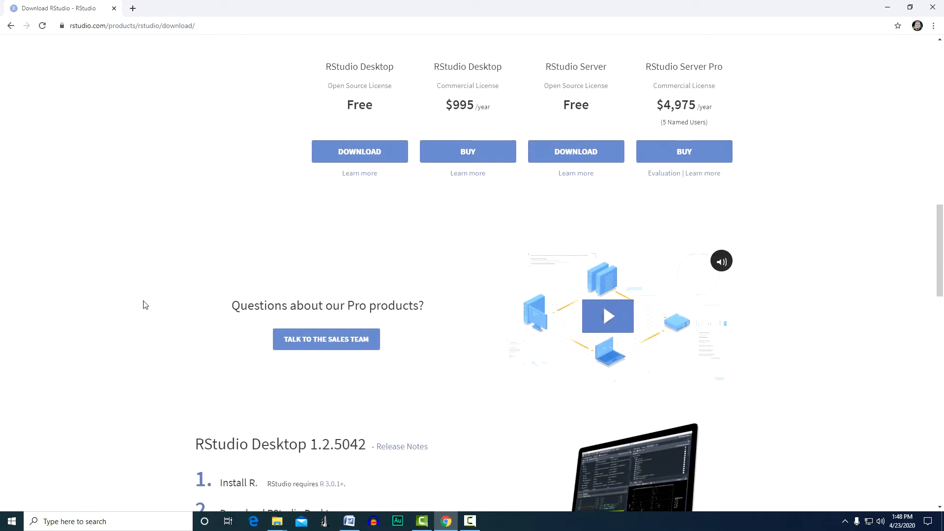
scroll(143, 306, down, 7)
scroll(143, 306, down, 5)
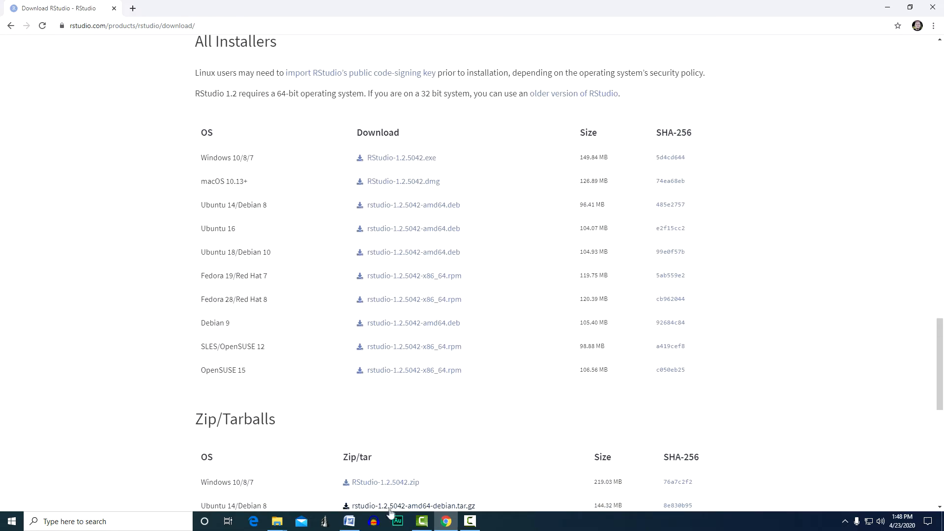
click(445, 525)
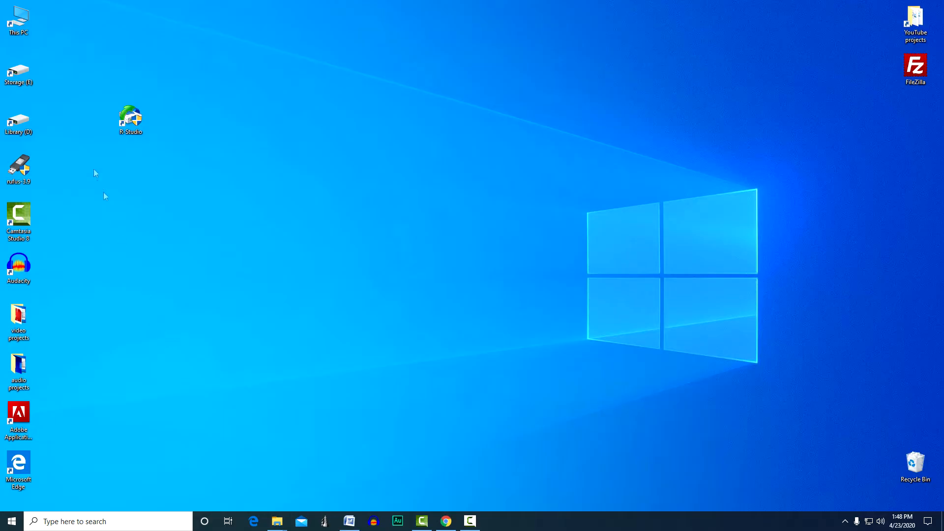
Open USB Drive (G:) from This PC and look through the files stored on it
double_click(20, 23)
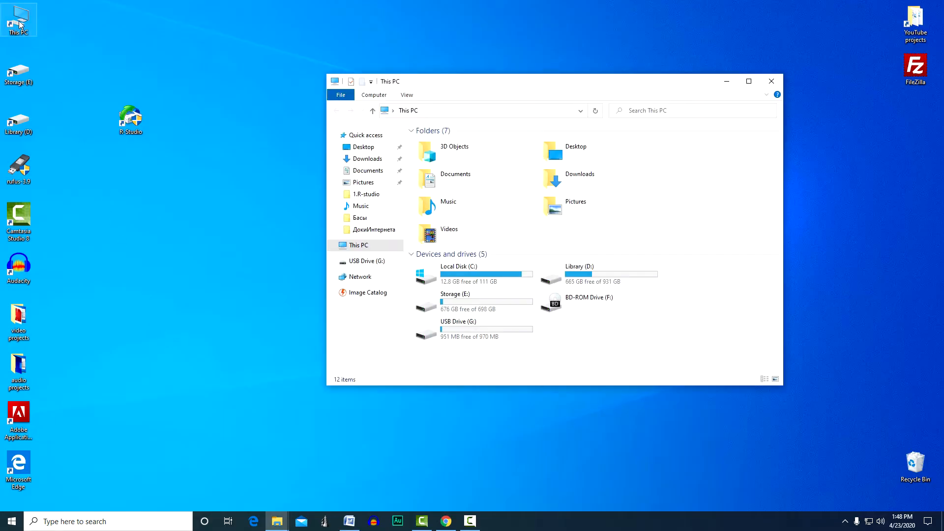
click(461, 330)
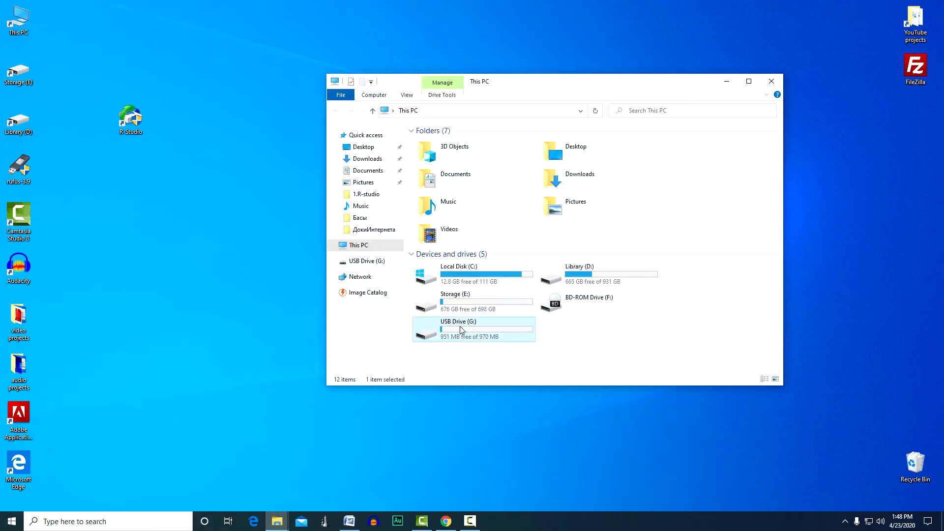
double_click(460, 327)
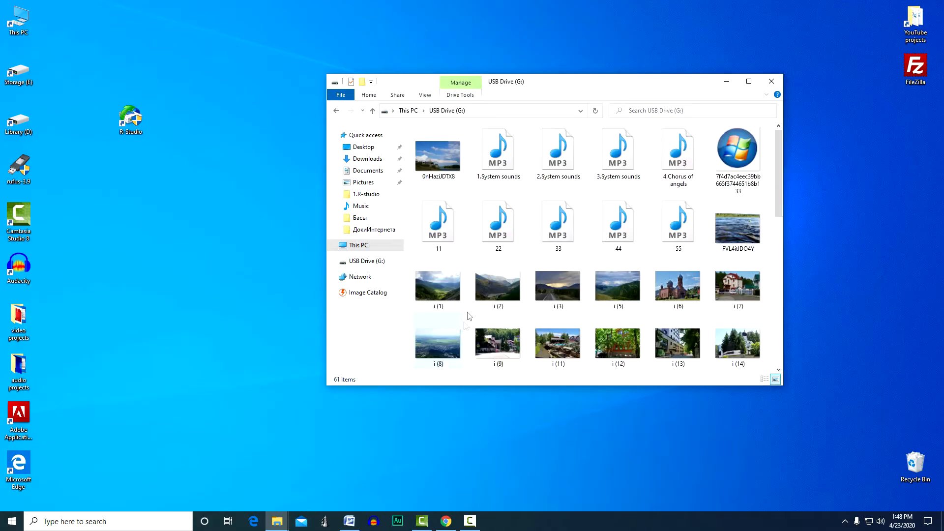
scroll(496, 244, down, 10)
scroll(496, 244, up, 10)
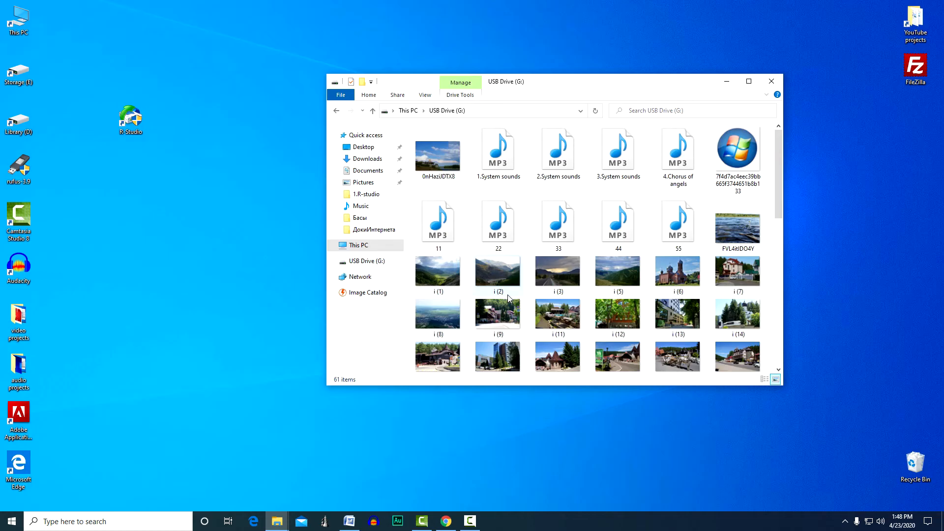
Quick-format USB Drive (G:) as FAT32 with 4096-byte allocation units, check its contents, and close the file window
click(373, 111)
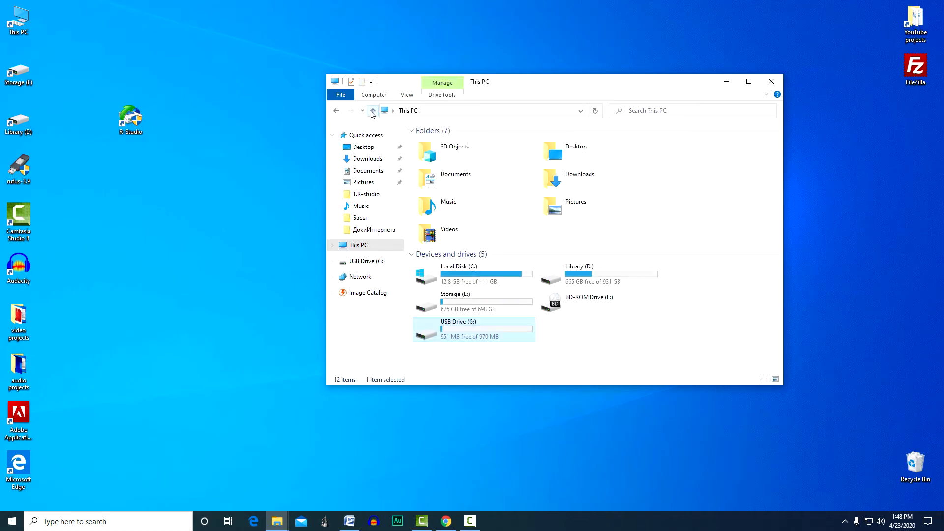
right_click(483, 333)
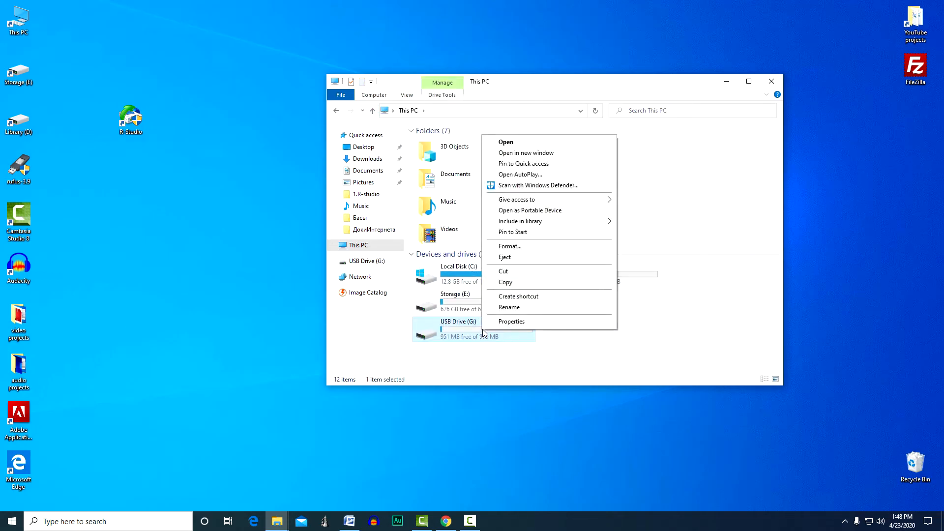
click(523, 247)
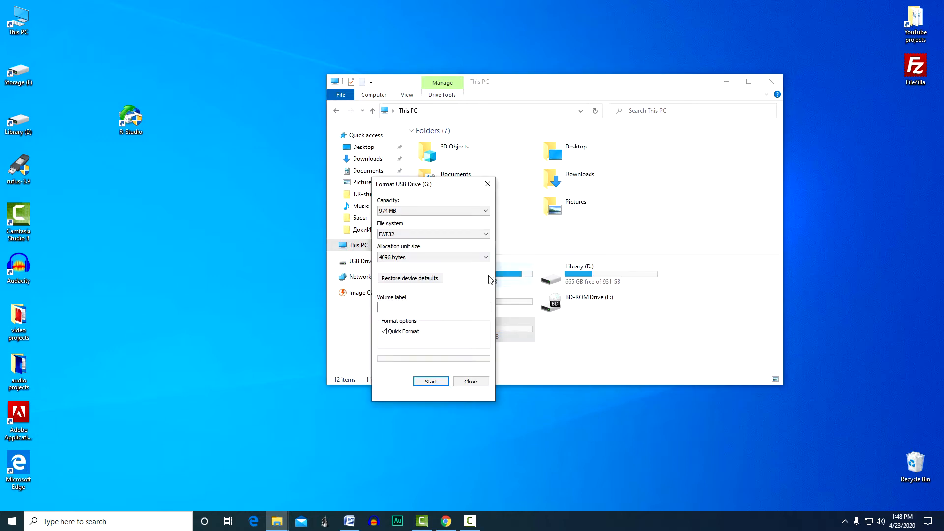
click(431, 382)
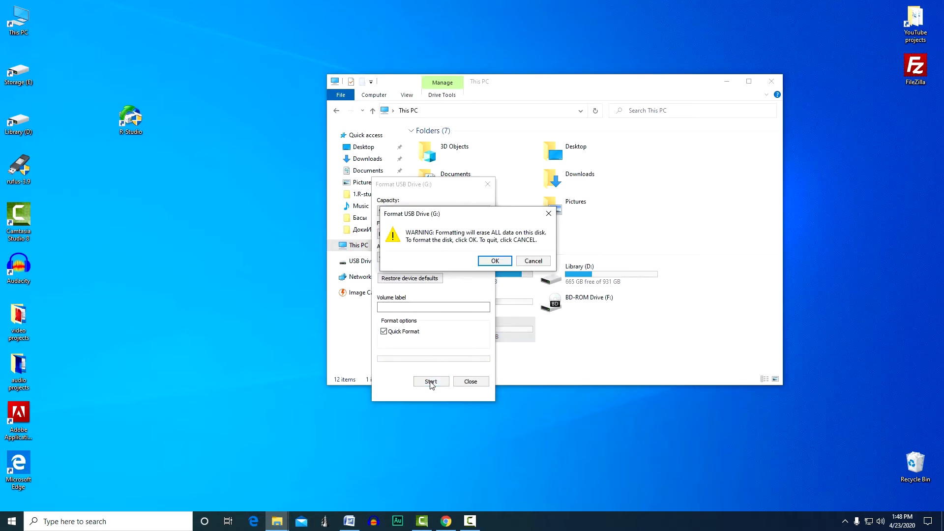
click(496, 261)
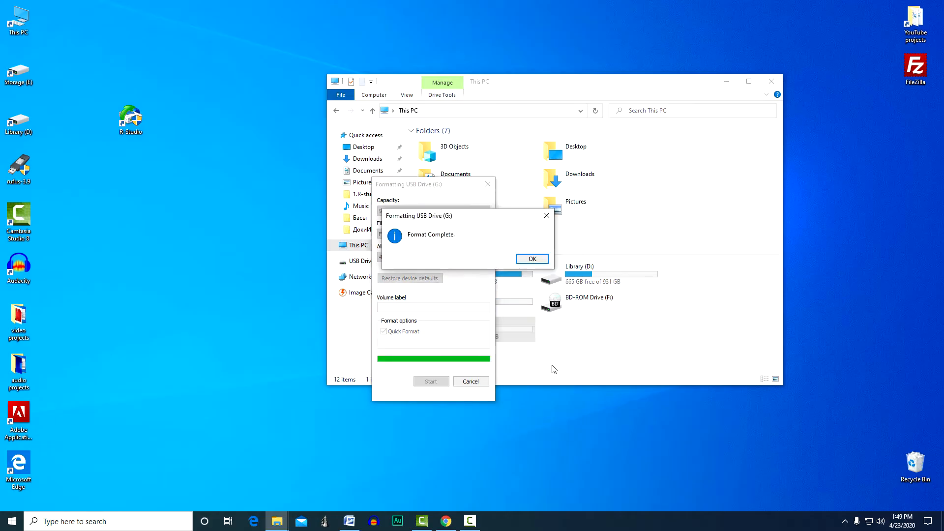
click(532, 259)
click(470, 382)
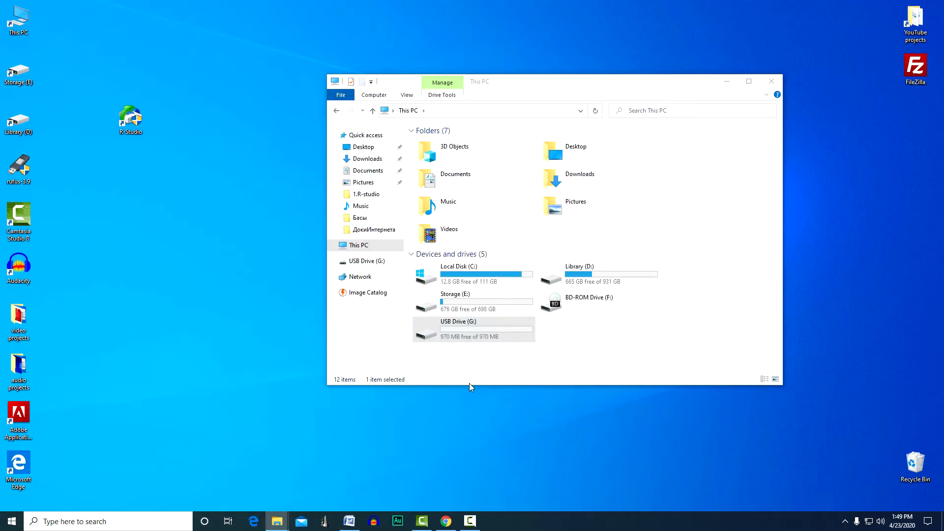
double_click(484, 333)
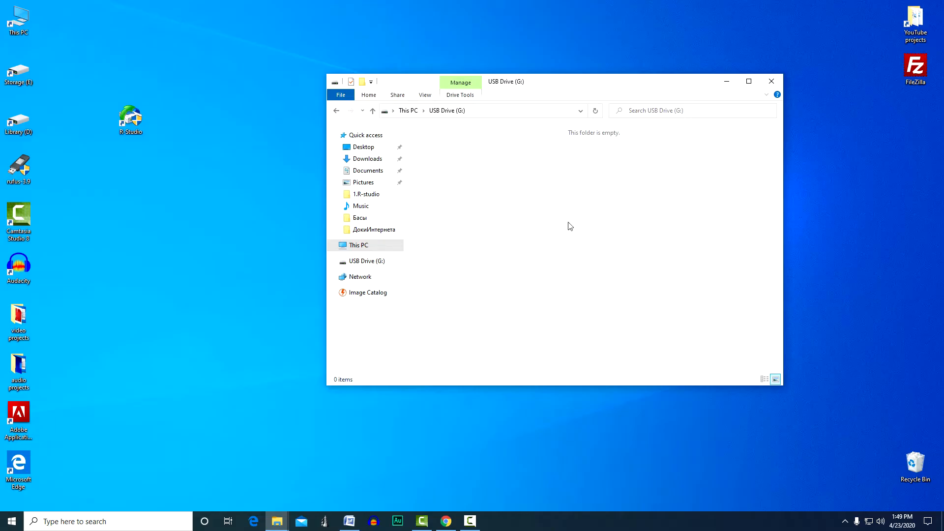
click(770, 83)
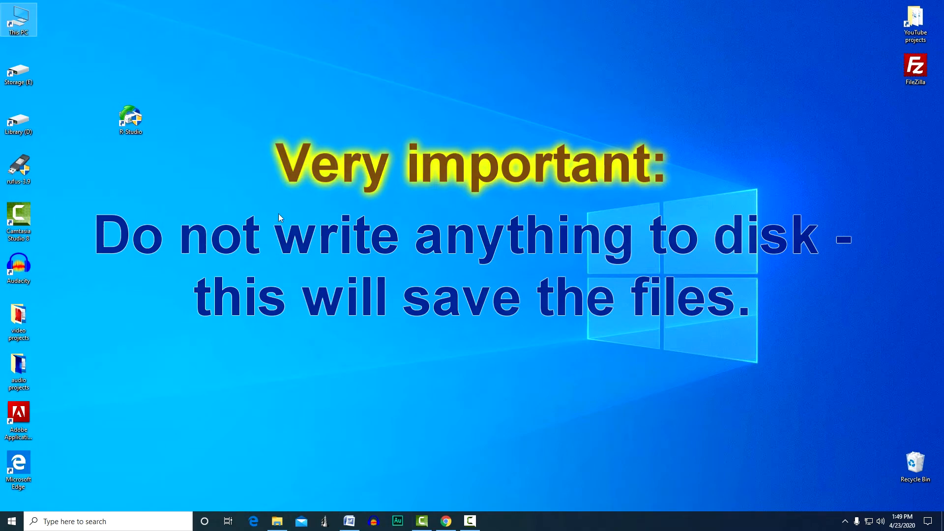
Launch R-Studio from the desktop
click(133, 119)
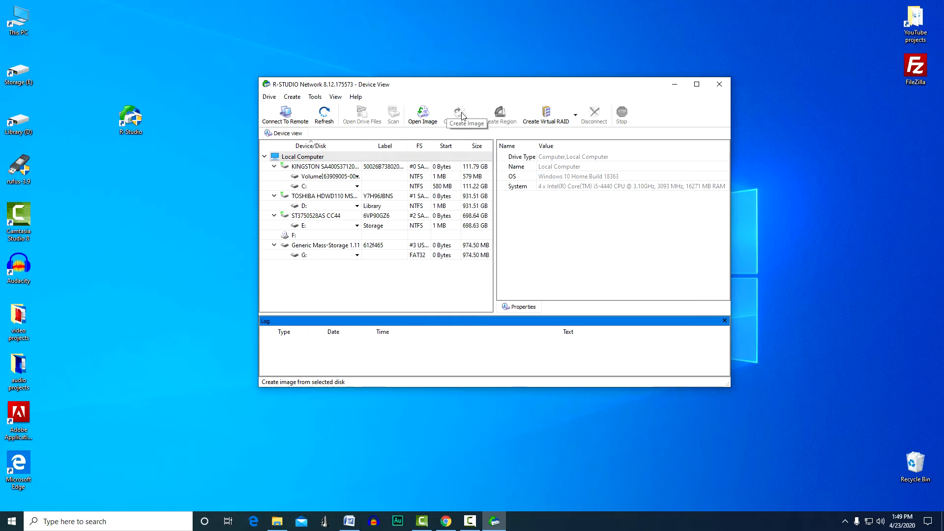
click(383, 285)
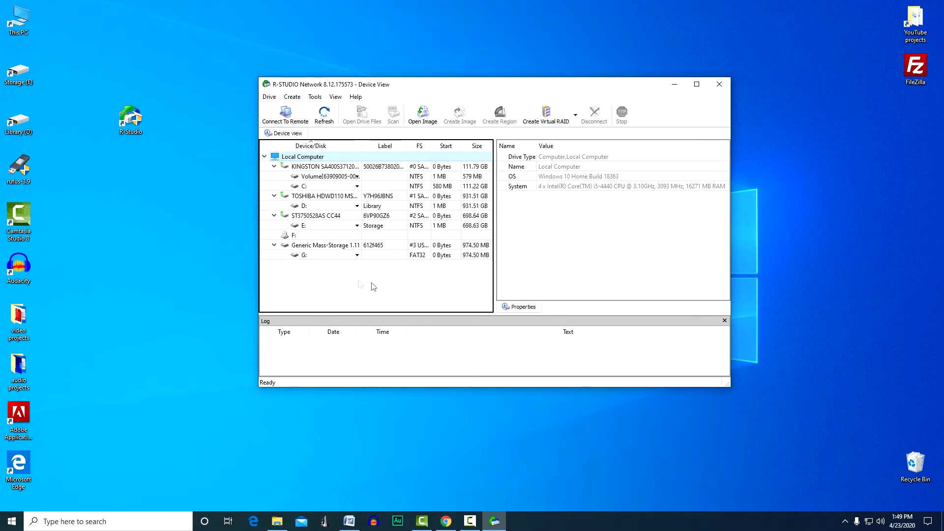
Create two folders on the desktop named New folder 1 and New folder 2
right_click(147, 278)
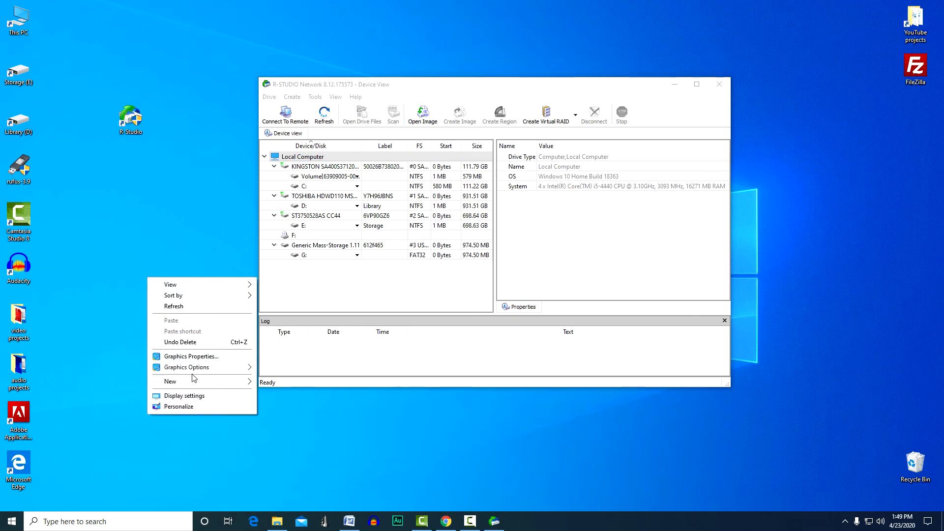
mouse_move(195, 381)
click(290, 386)
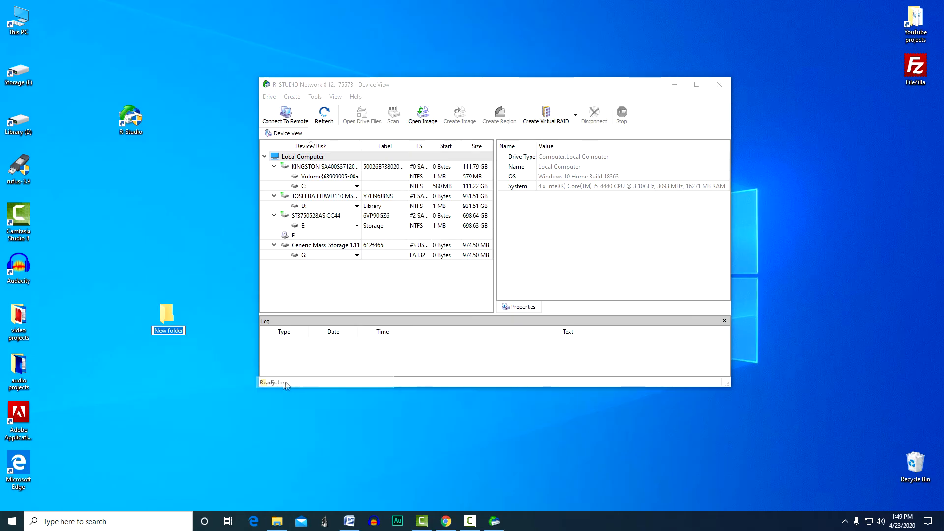
text(1)
key(Return)
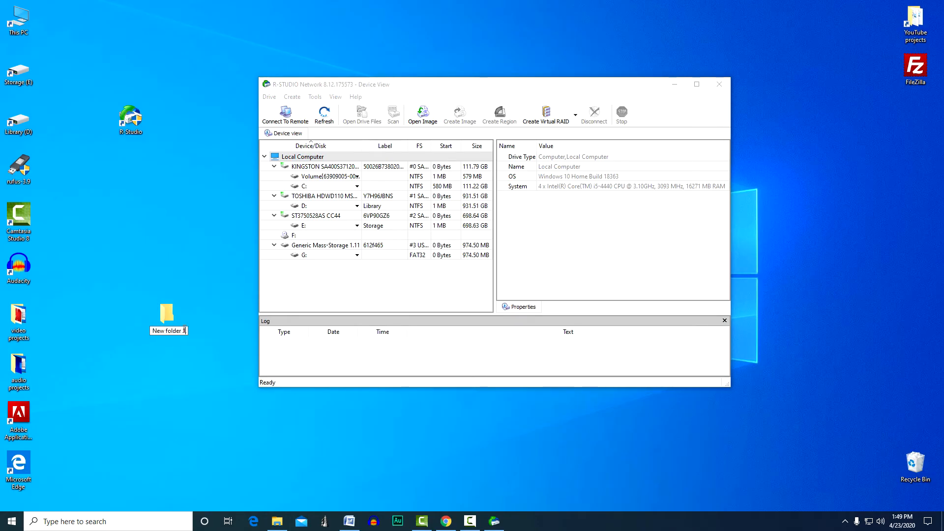
right_click(159, 365)
mouse_move(206, 468)
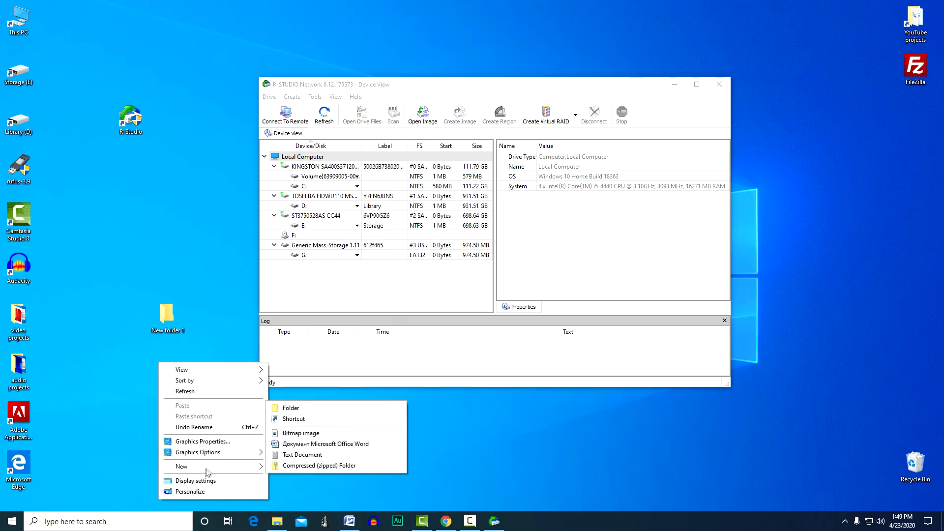
click(290, 408)
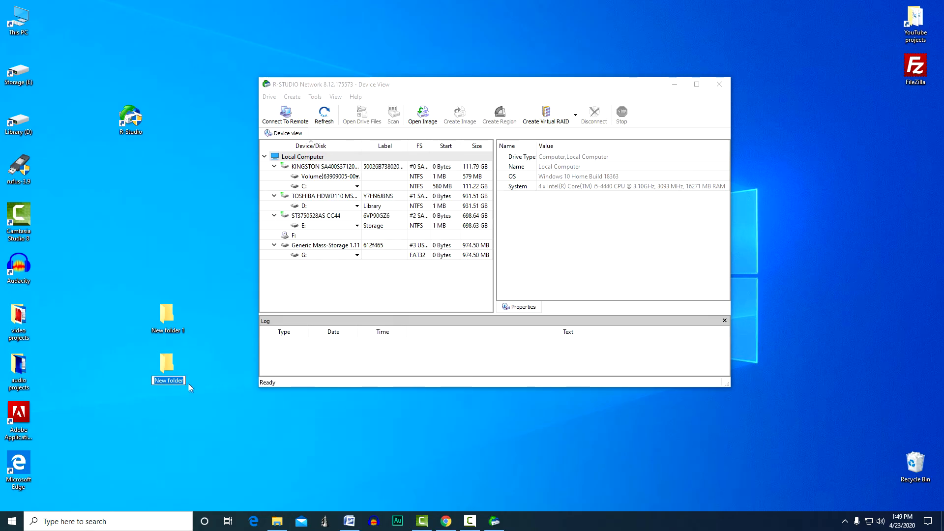
text(2)
key(Return)
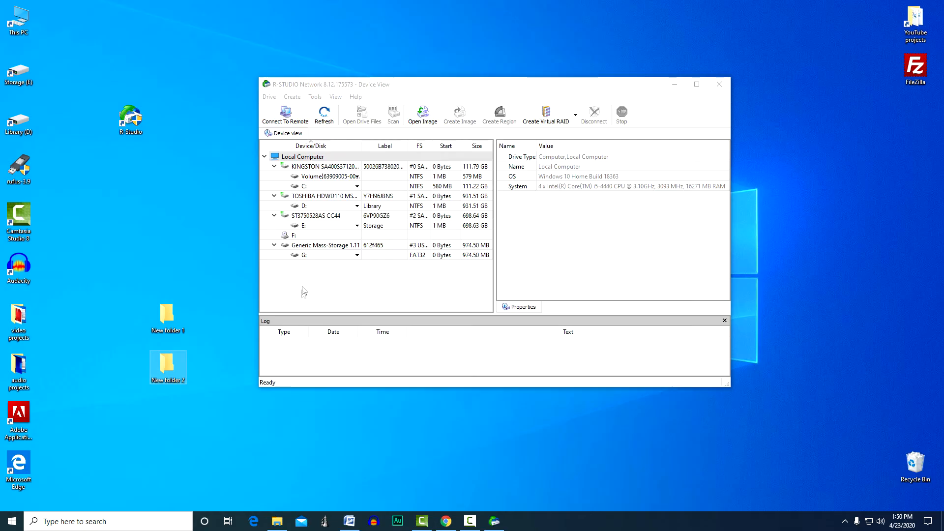
Create a compressed image of drive G: and save it as G.rdr in New folder 1 on the desktop
click(305, 255)
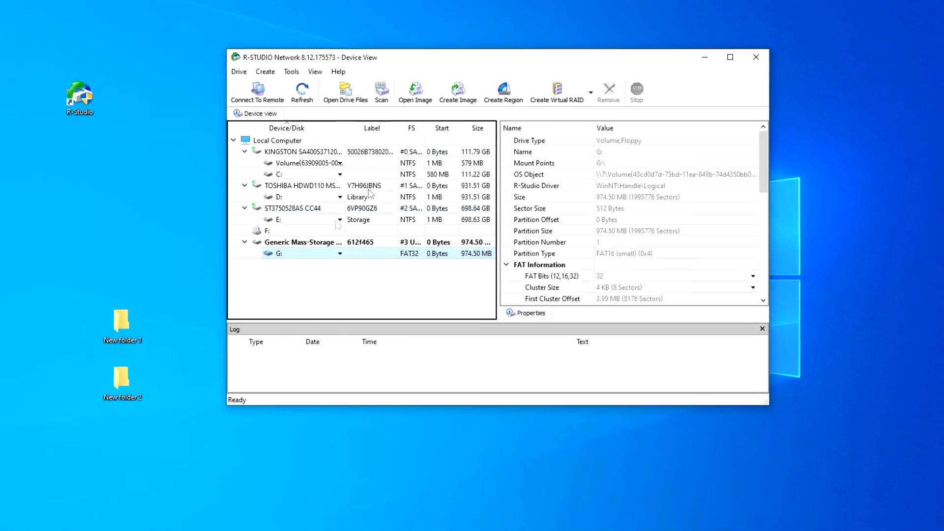
click(458, 91)
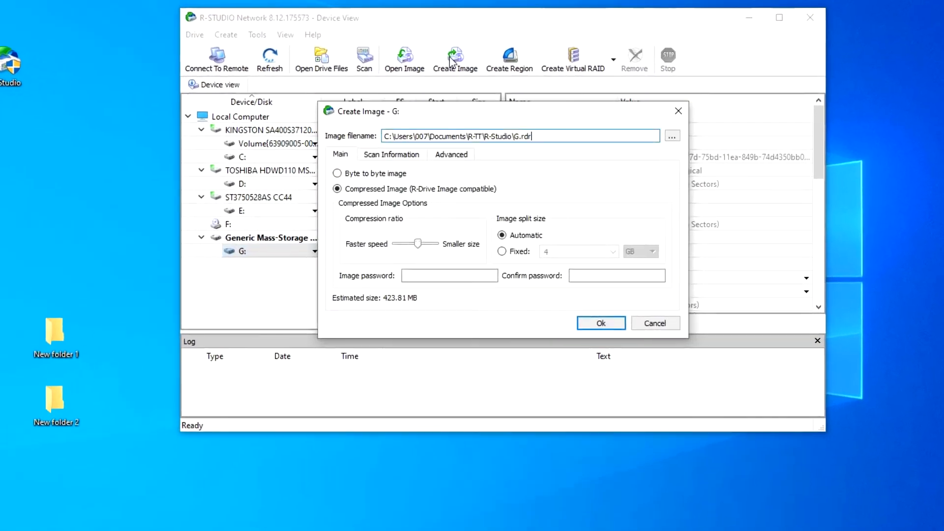
click(672, 137)
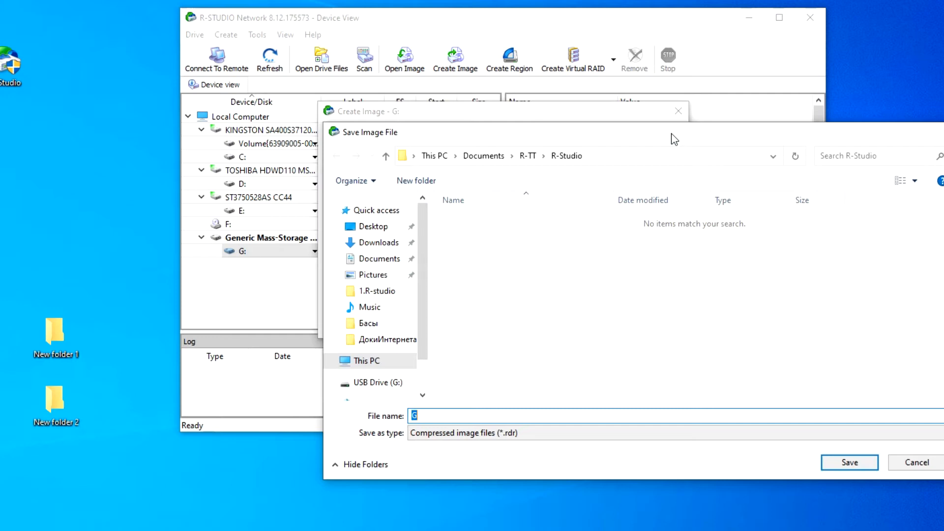
click(384, 227)
double_click(472, 235)
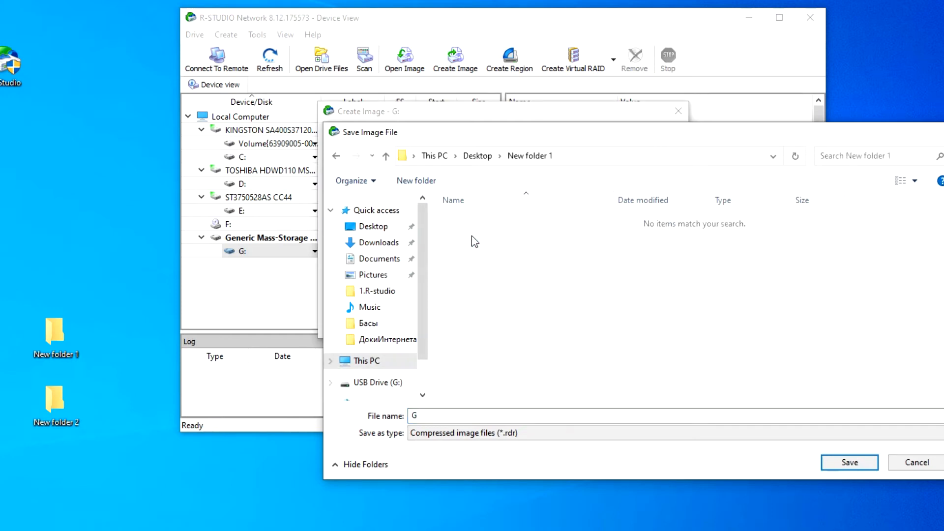
click(850, 463)
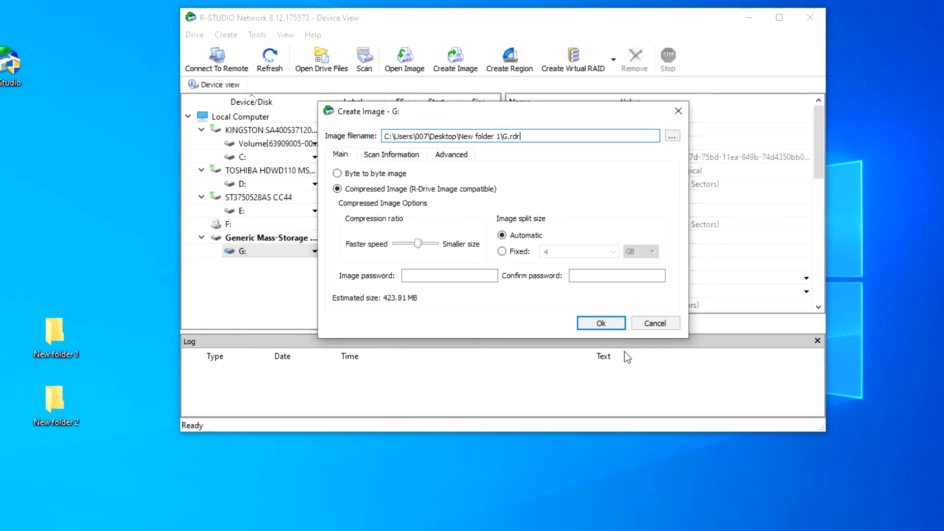
click(612, 325)
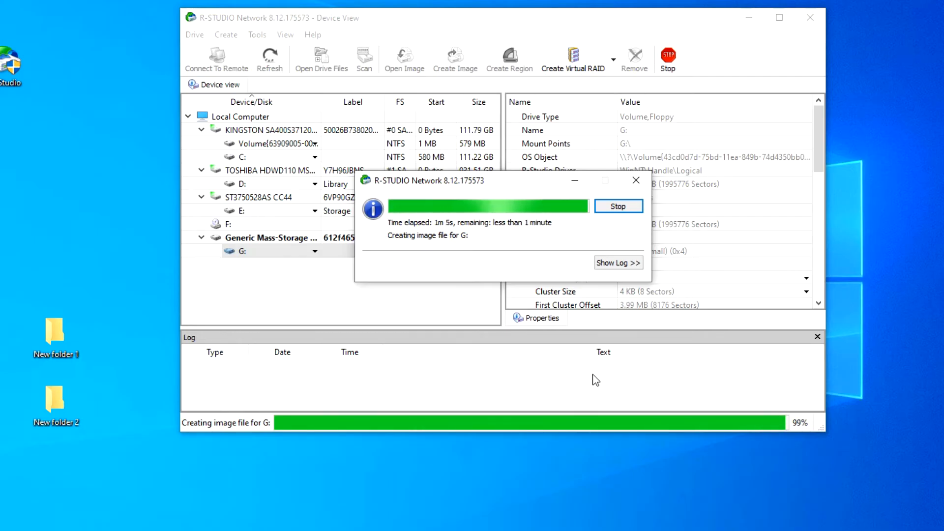
click(561, 242)
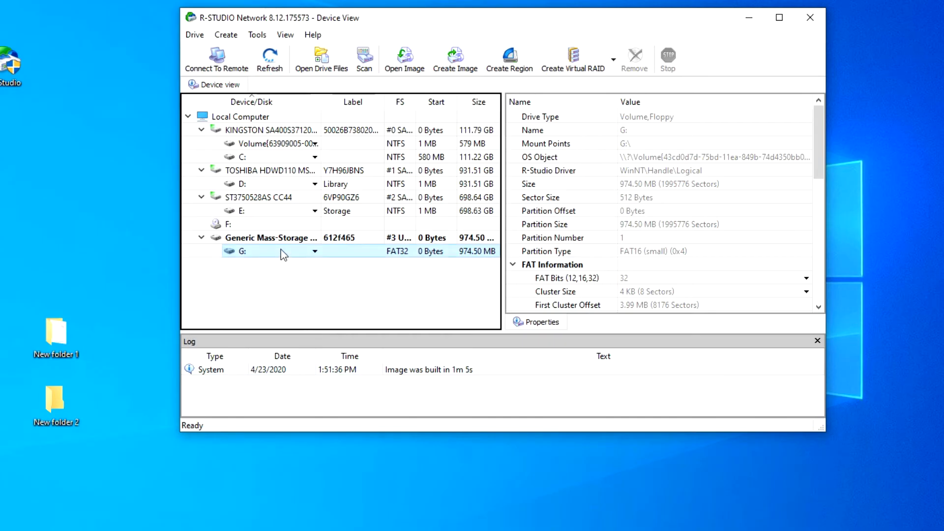
Load the G.rdr image from New folder 1 and scan its entire volume with the detailed view and extra known-file-type search
click(403, 58)
click(349, 126)
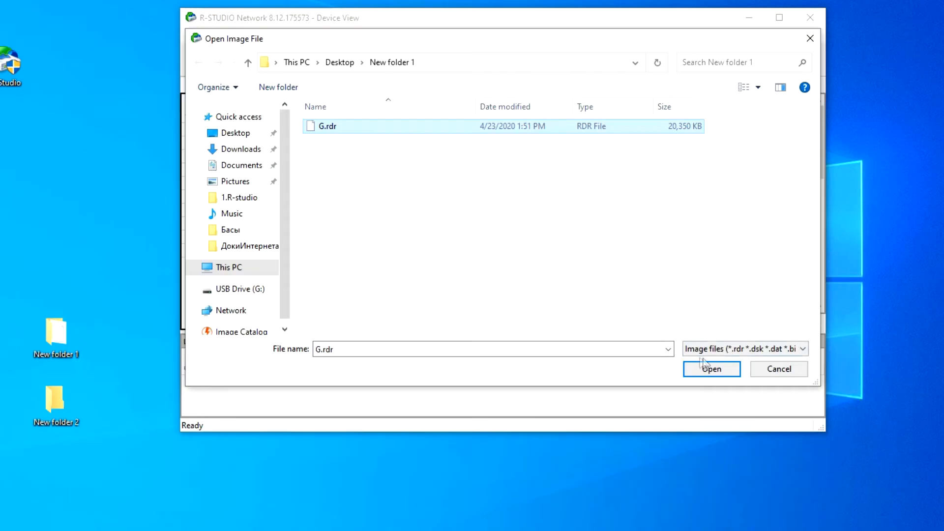
click(708, 368)
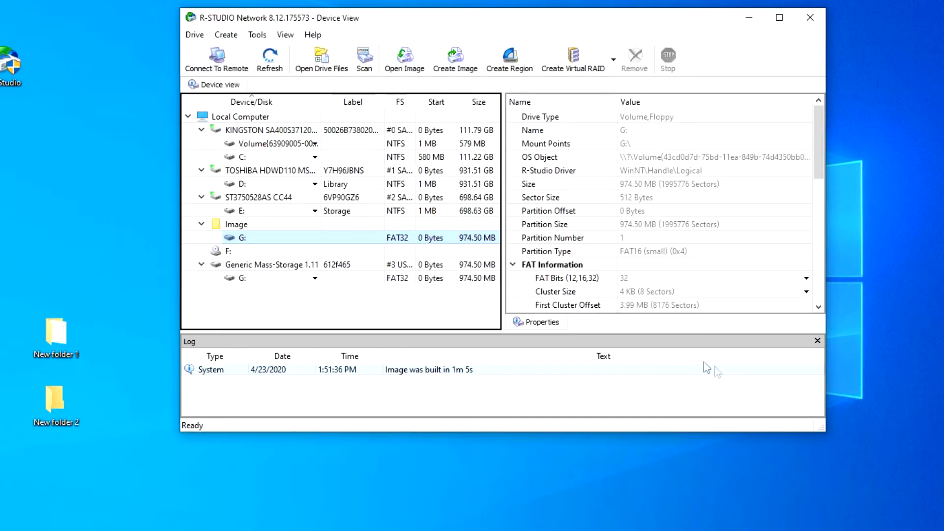
click(369, 61)
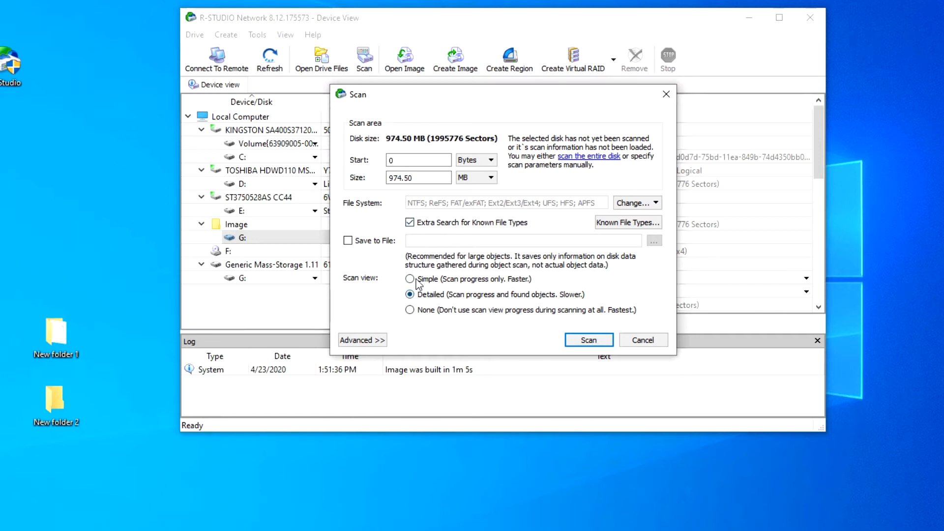
click(590, 340)
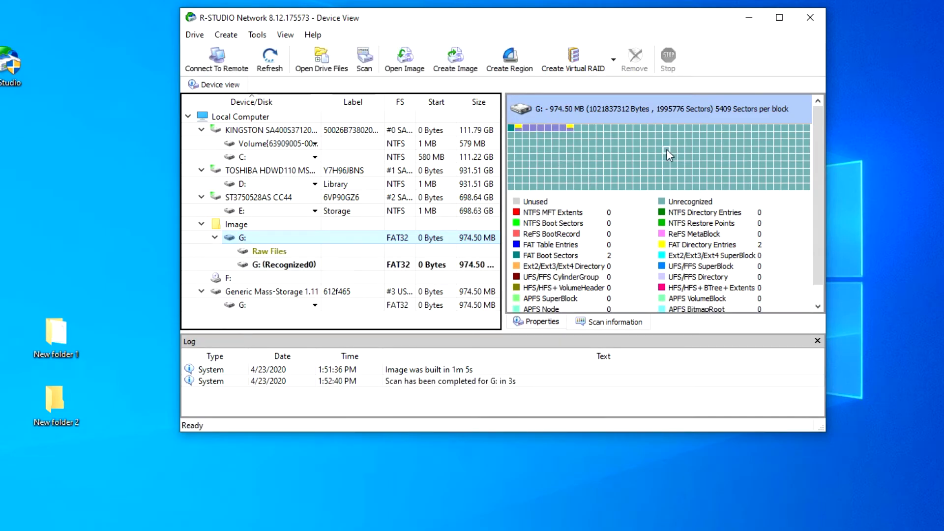
Open the Raw Files found in the scanned G: image and mark the Graphics, Picture and Multimedia Audio folders
click(779, 242)
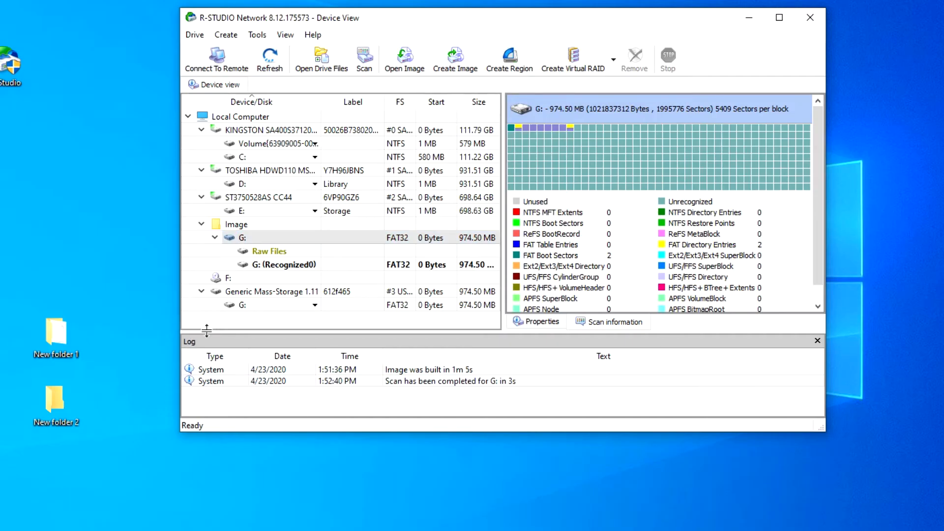
click(273, 250)
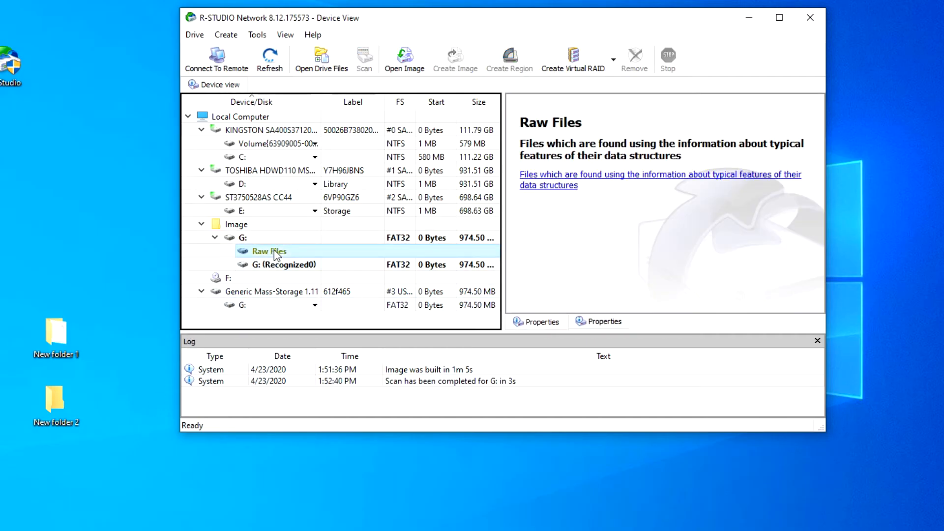
click(316, 62)
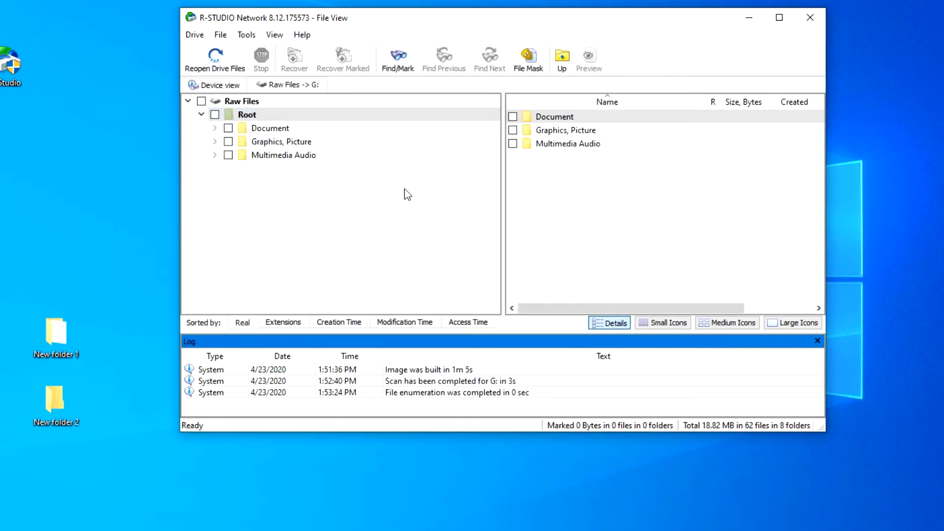
click(523, 118)
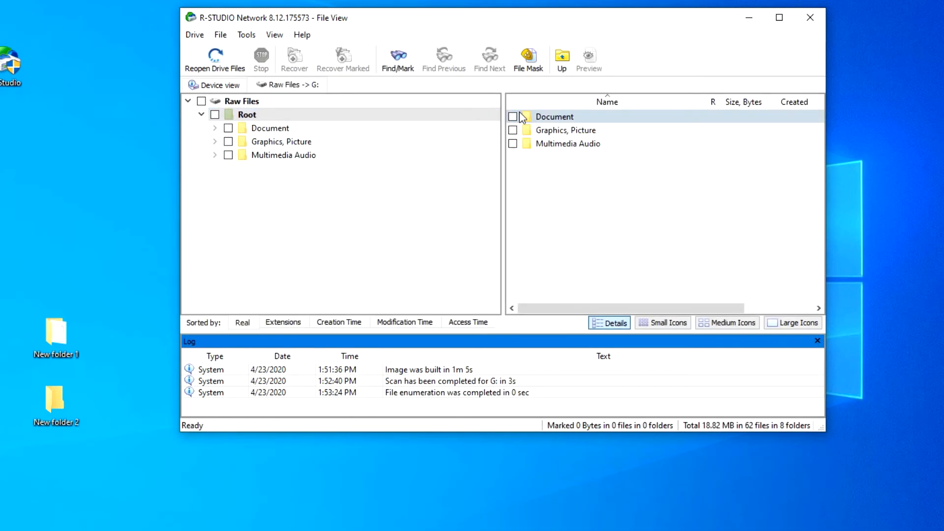
click(513, 131)
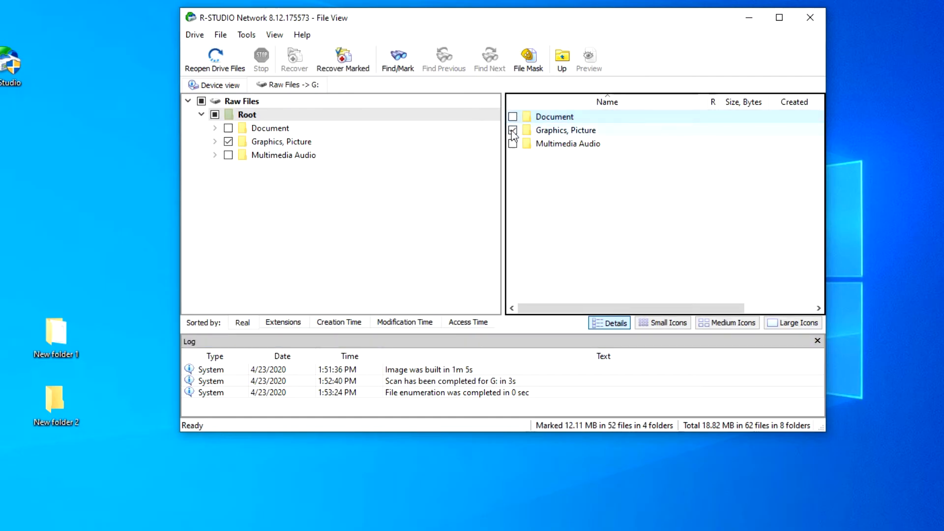
click(513, 143)
Recover the marked files to New folder 2 on the desktop, keeping the default recovery options
click(349, 67)
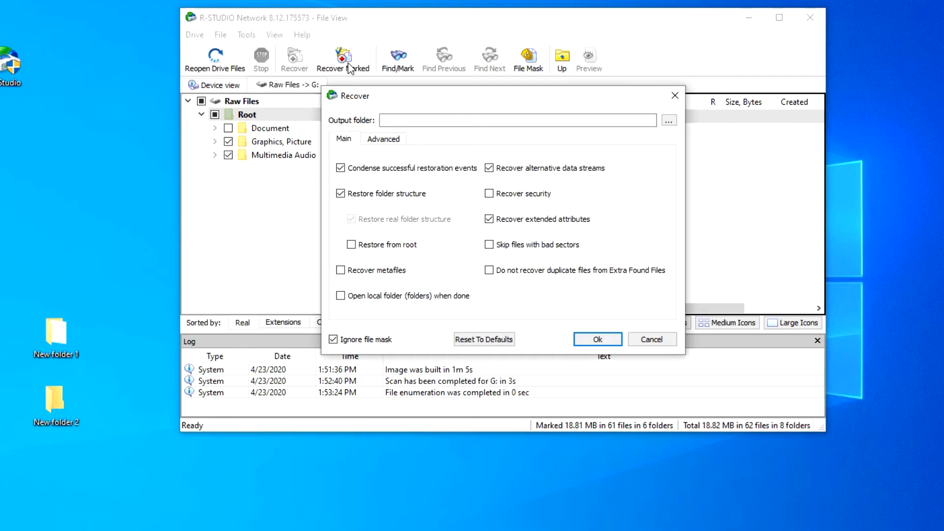
click(669, 122)
click(371, 211)
click(481, 233)
double_click(481, 235)
click(846, 448)
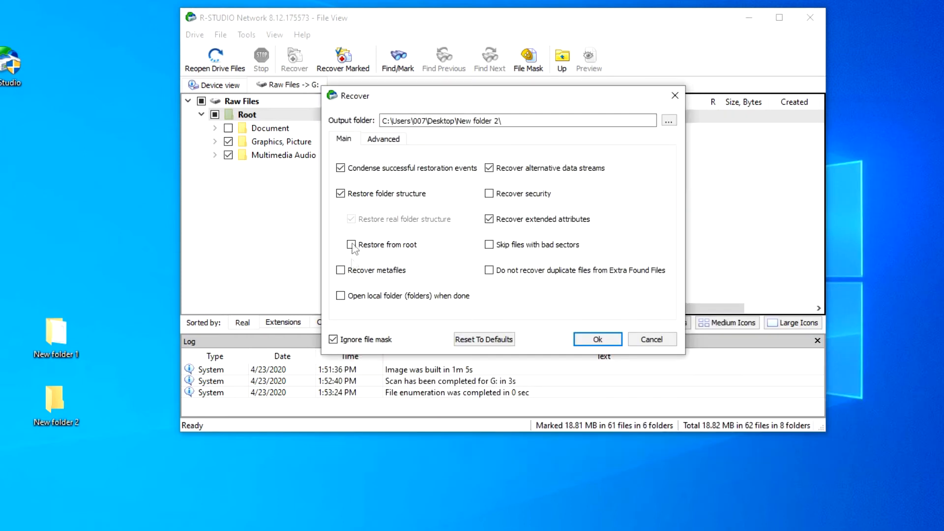
click(598, 339)
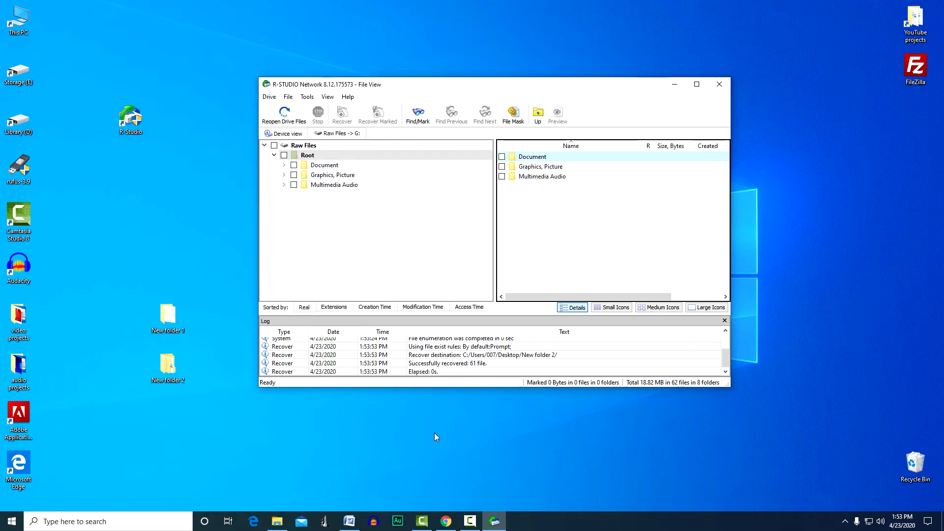
Examine the recovered JPEG, PNG and MPEG Layer III audio files in New folder 2, and close the folder window
click(168, 374)
double_click(168, 374)
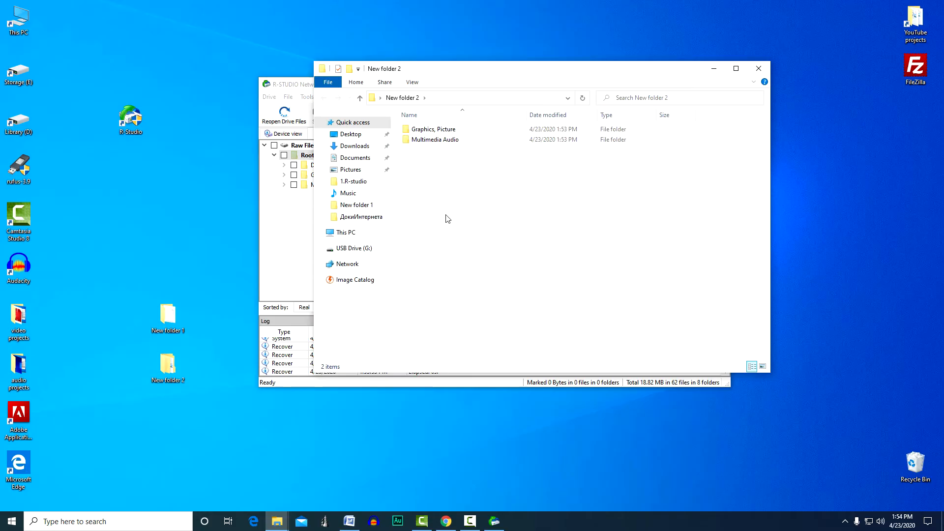
double_click(411, 132)
double_click(411, 131)
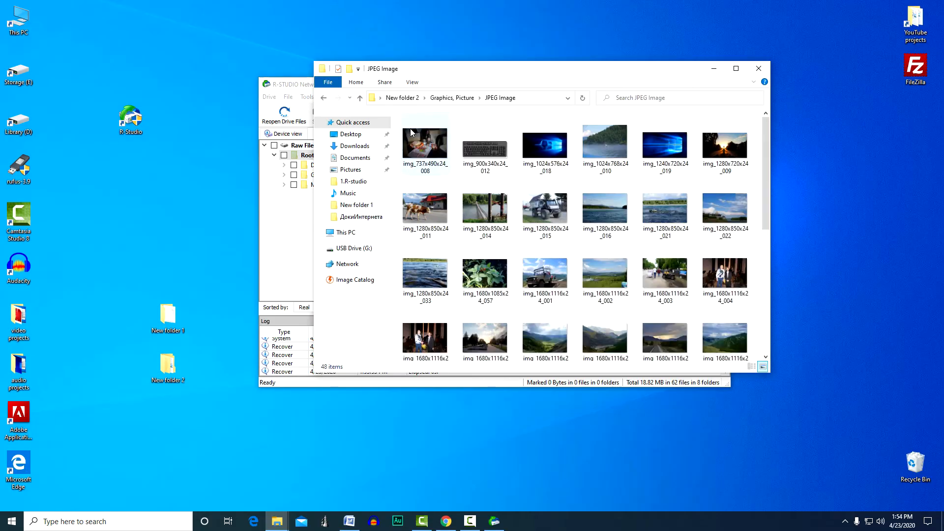
key(alt+Left)
double_click(412, 141)
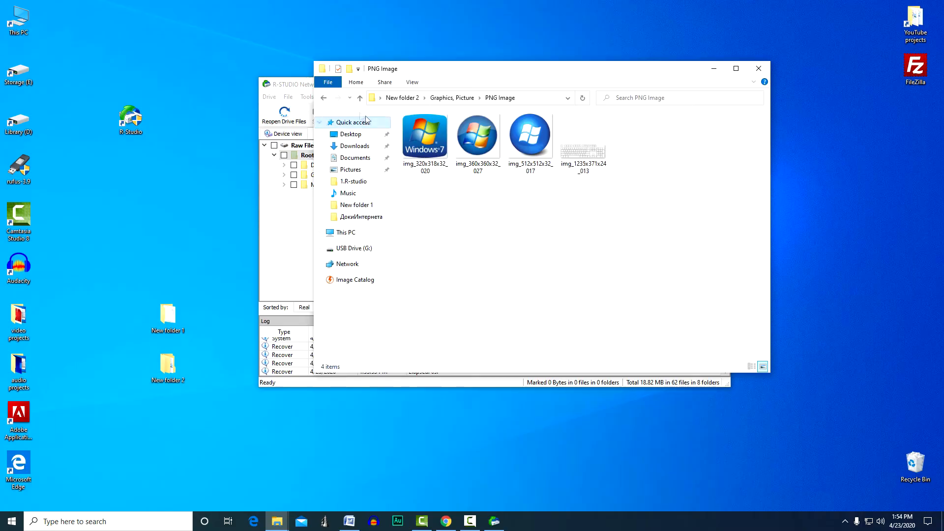
click(360, 97)
click(360, 98)
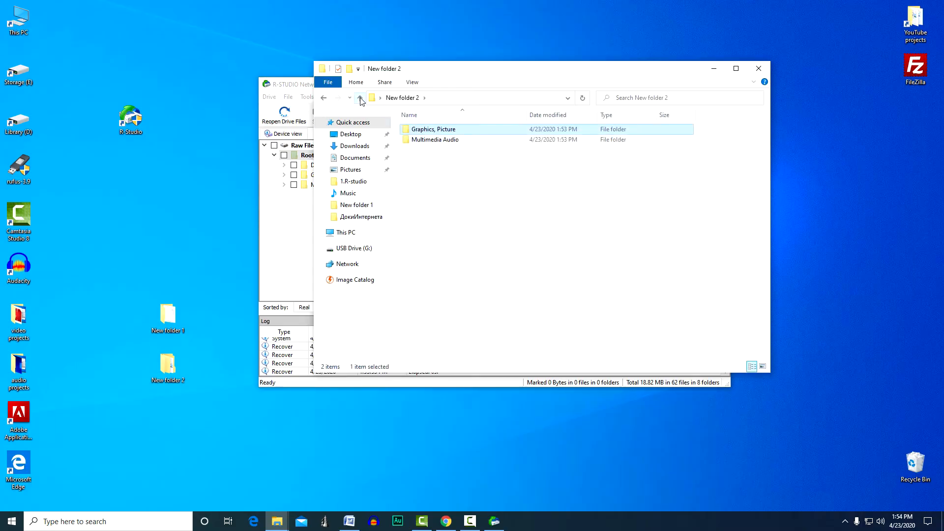
double_click(419, 142)
double_click(416, 130)
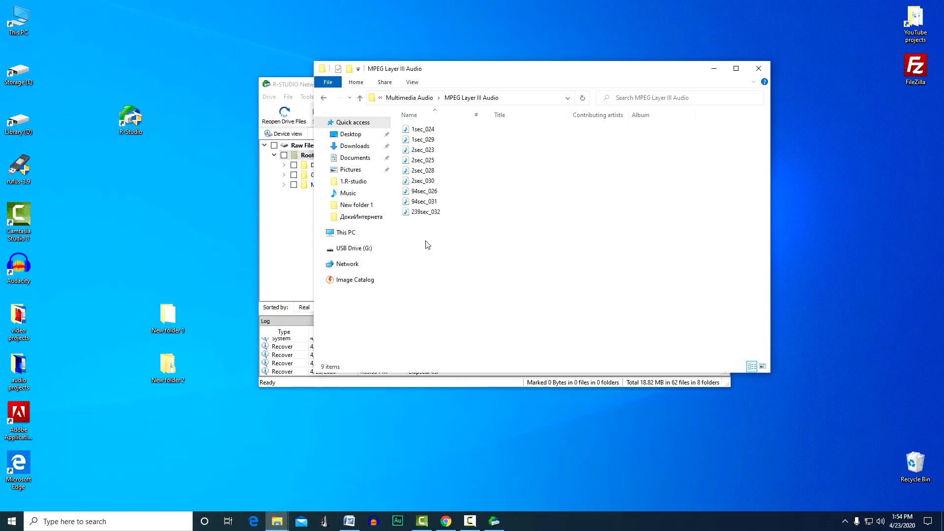
click(759, 68)
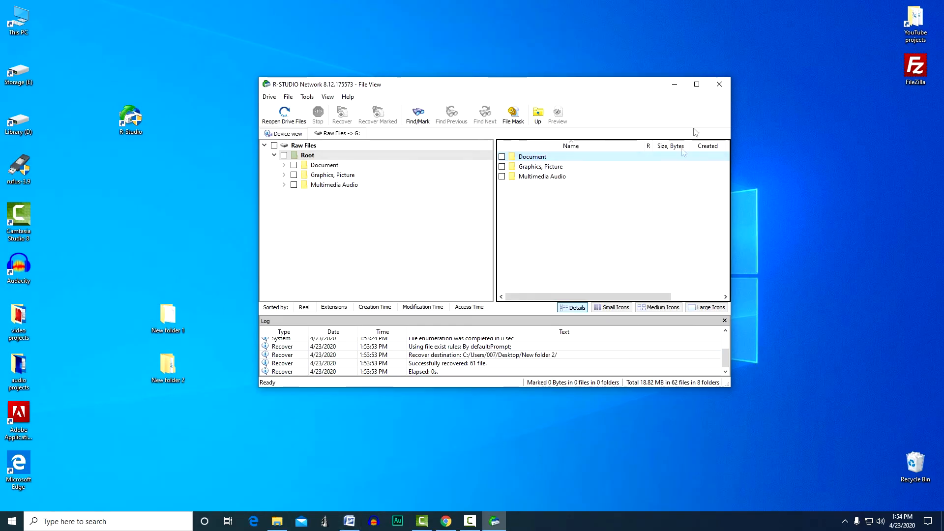
Close R-Studio without saving the scan information and relaunch it from the desktop
click(719, 84)
click(508, 246)
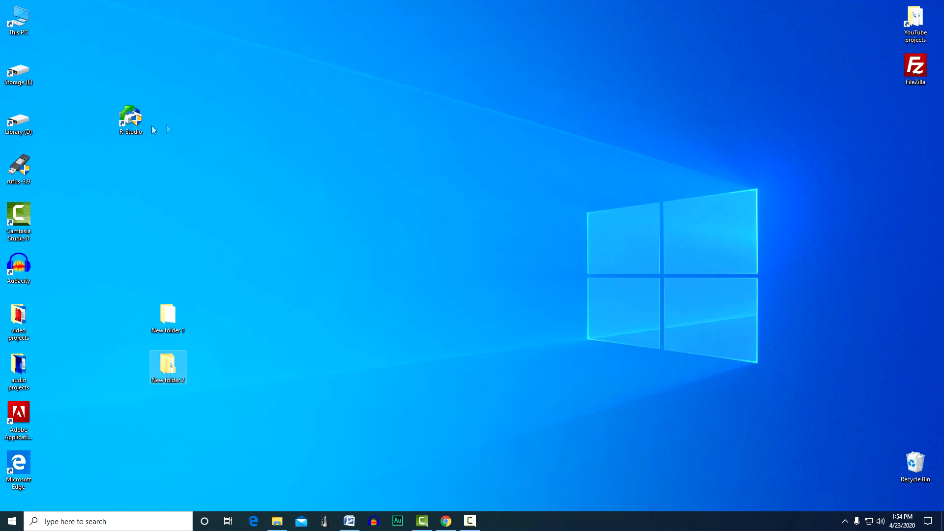
double_click(130, 118)
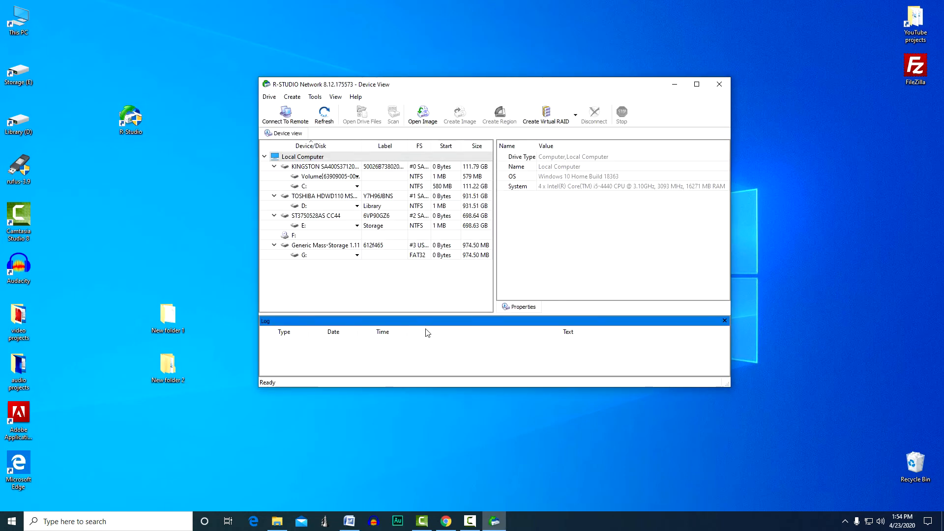
Scan the entire USB drive G: directly, using the detailed scan view and the extra search for known file types
click(357, 256)
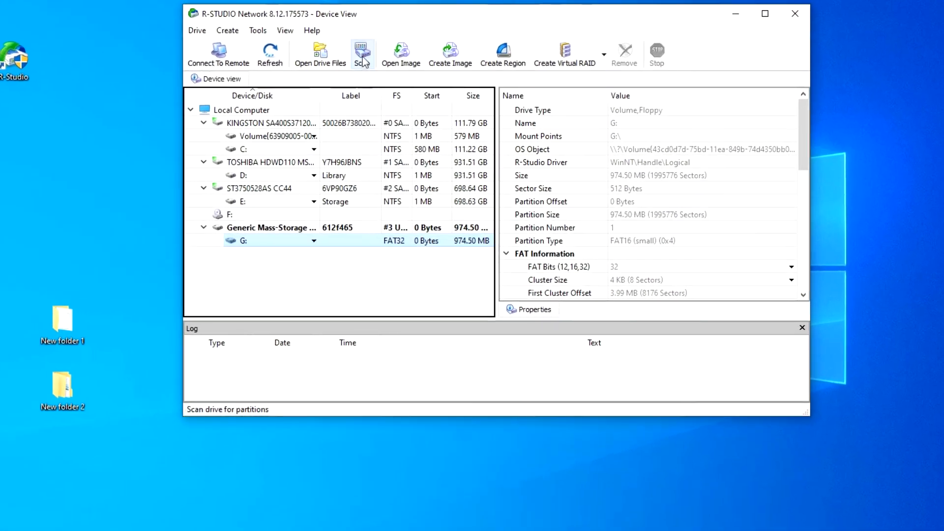
click(382, 91)
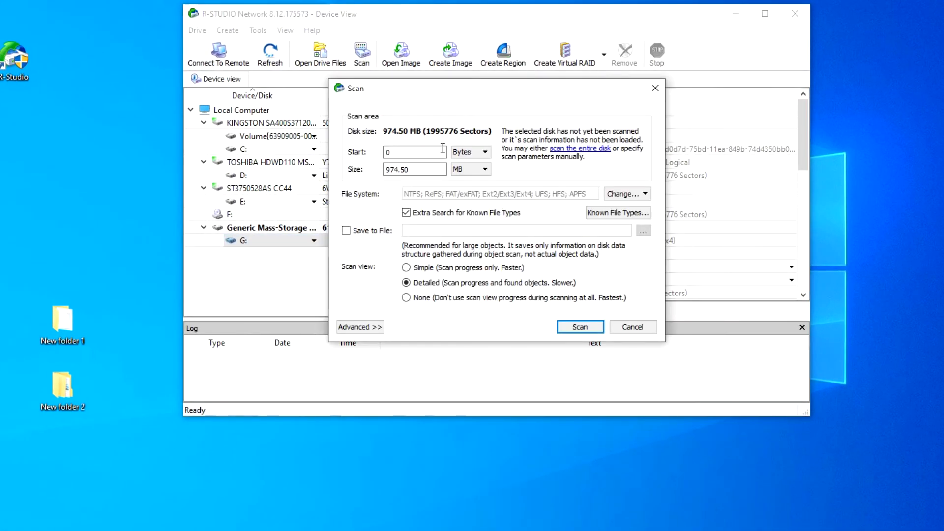
click(589, 332)
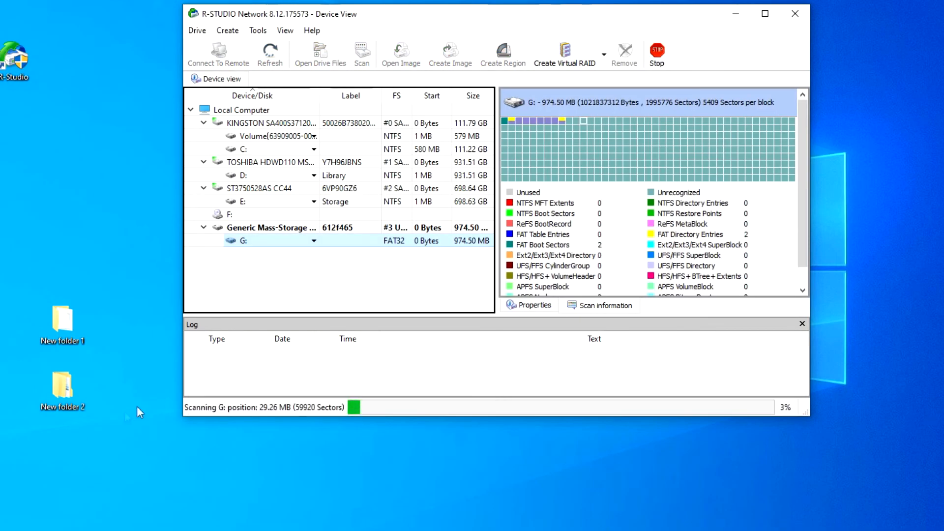
Create a folder named New folder 3 on the desktop
right_click(50, 457)
mouse_move(120, 411)
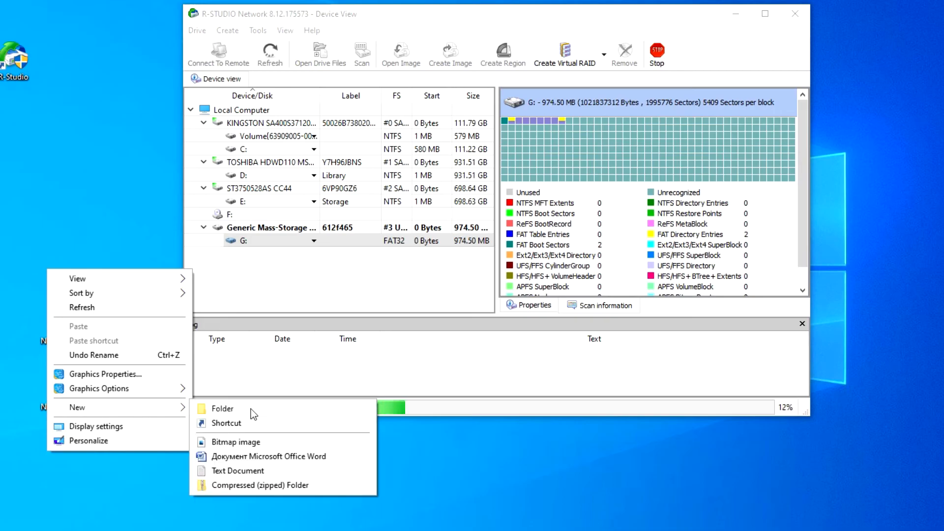
click(192, 413)
key(End)
text(3)
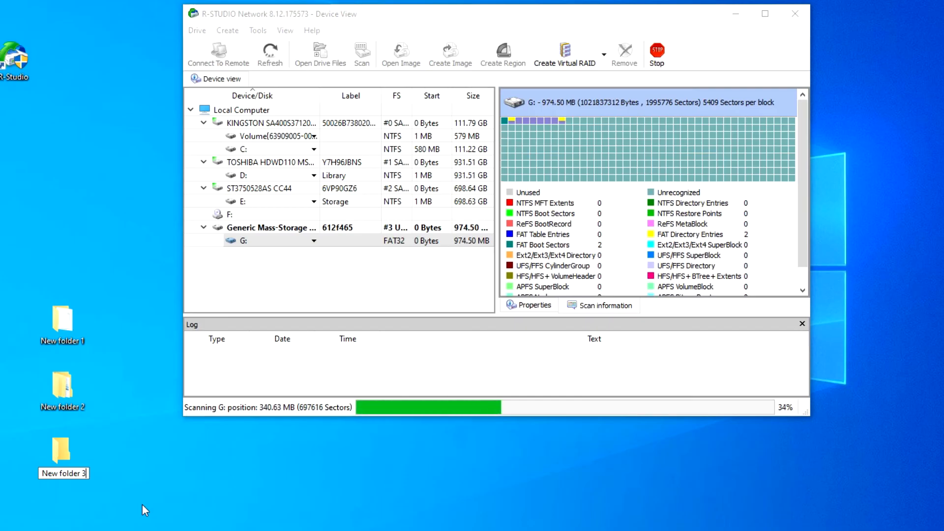
key(Return)
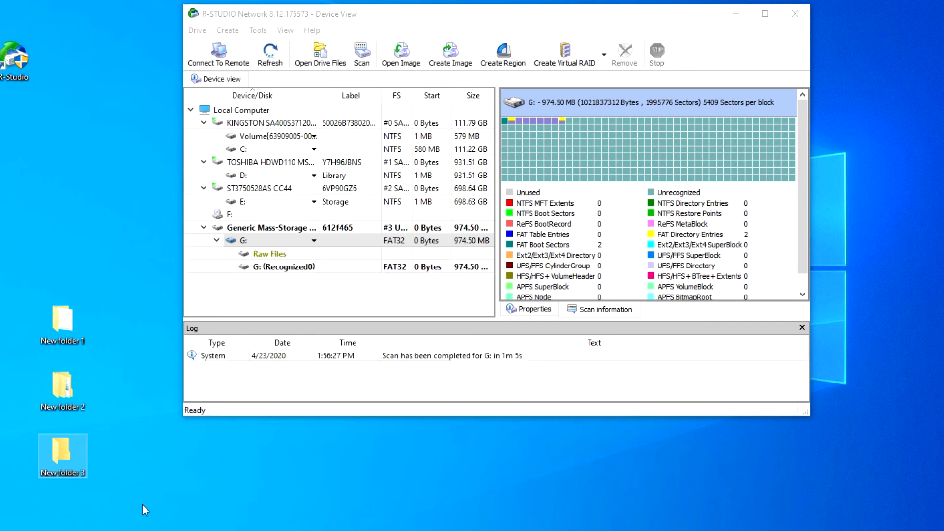
Open the Raw Files found on drive G: and mark the Graphics, Picture and Multimedia Audio folders
click(262, 254)
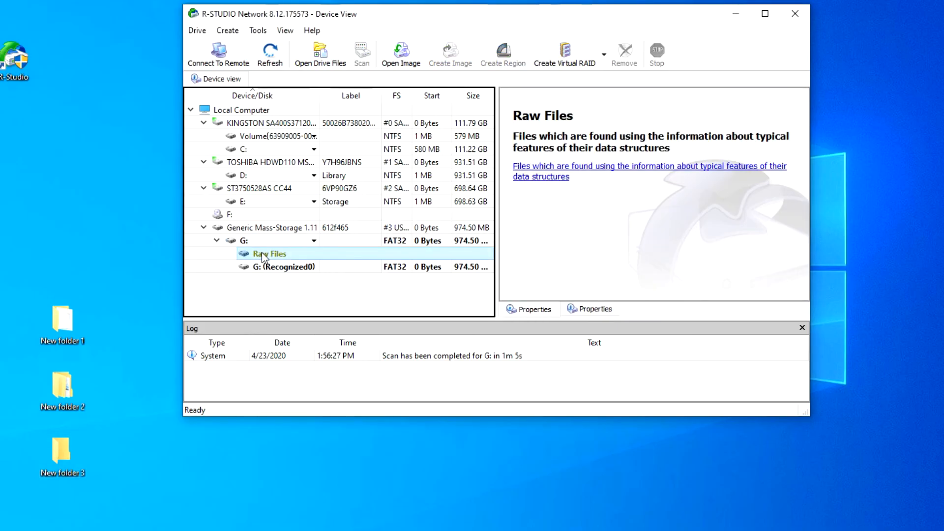
click(316, 59)
click(506, 123)
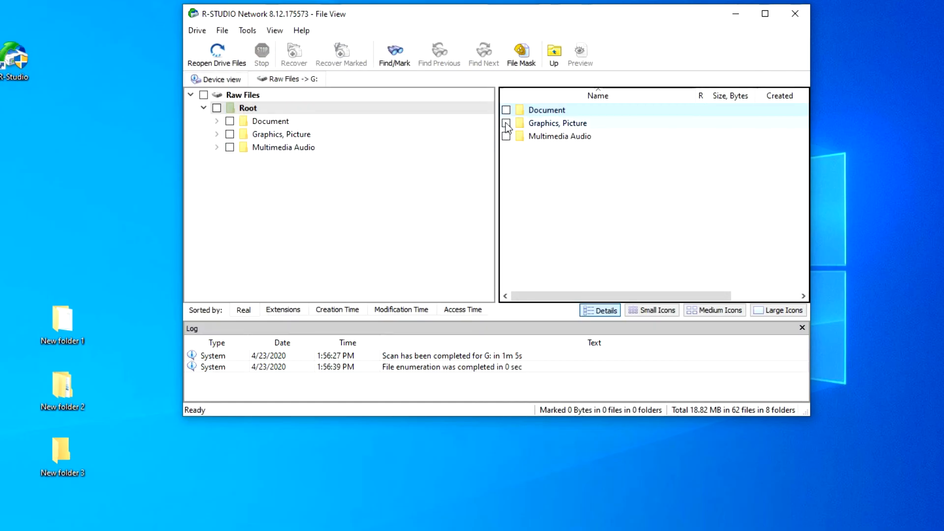
click(506, 136)
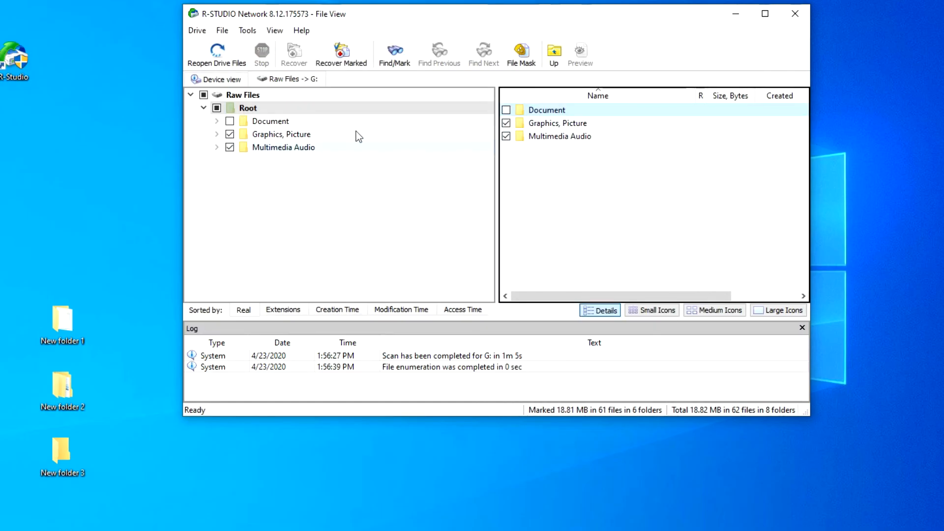
Recover the marked files with New folder 3 on the desktop as the output folder
click(344, 55)
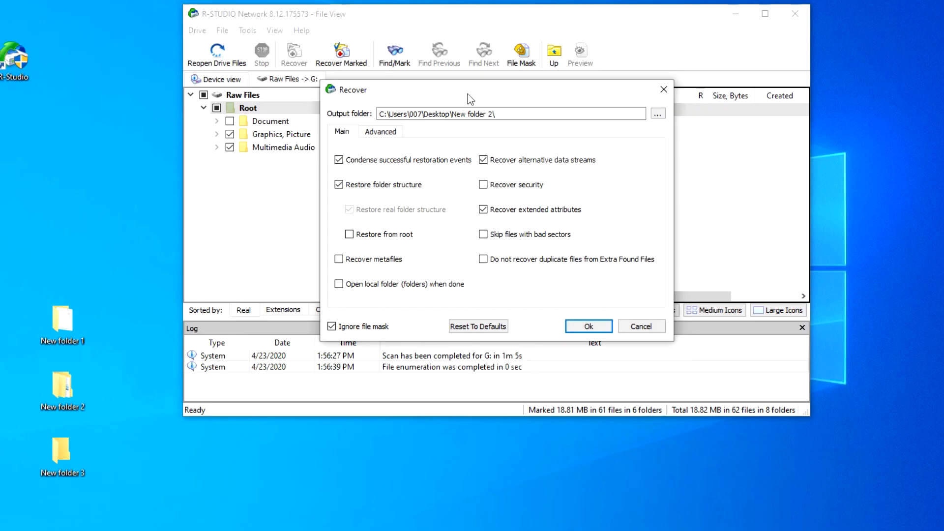
click(658, 113)
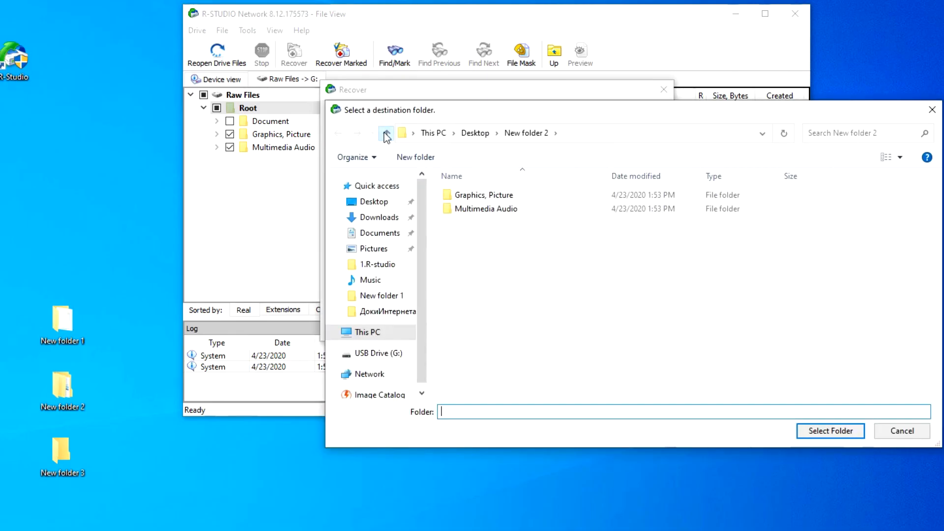
click(386, 133)
double_click(467, 237)
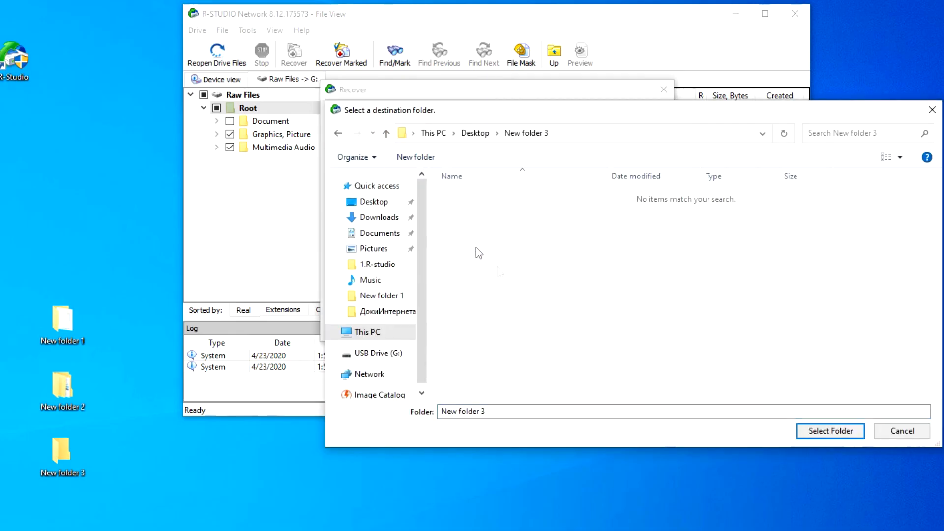
click(831, 431)
click(591, 327)
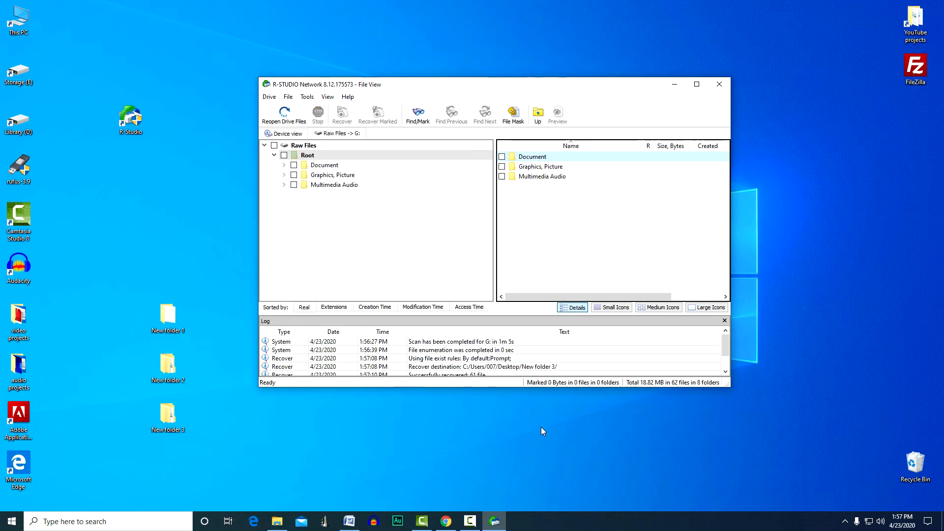
Examine the recovered JPEG, PNG and MPEG Layer III audio files in New folder 3, and close the folder window
double_click(163, 417)
double_click(408, 130)
double_click(408, 131)
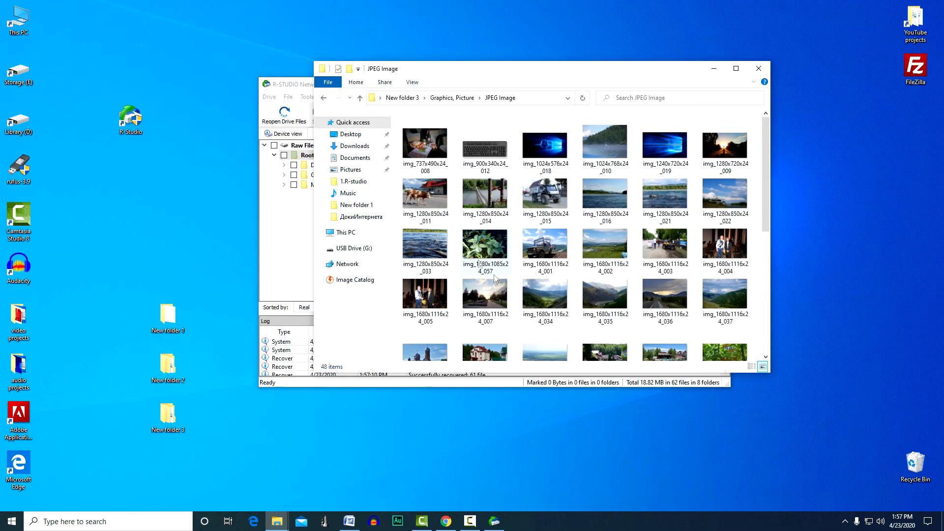
click(360, 98)
click(426, 140)
double_click(427, 141)
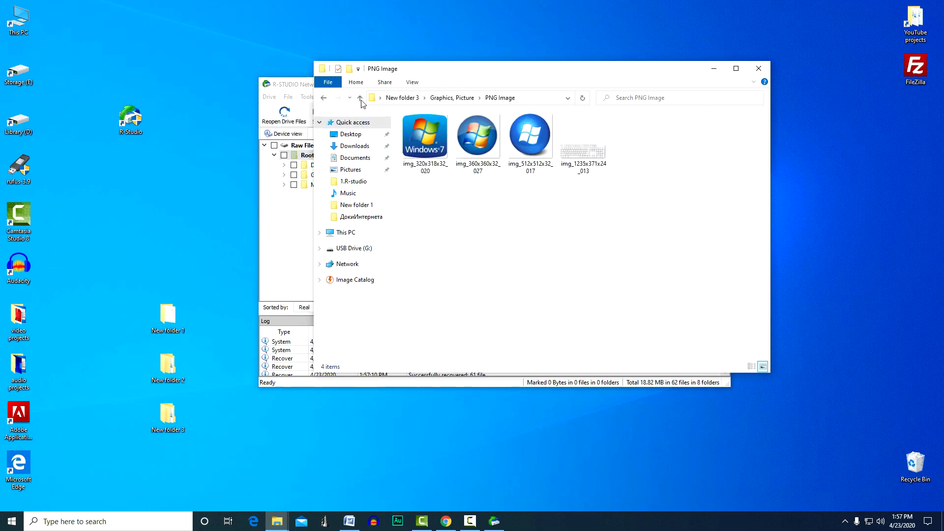
click(361, 100)
click(361, 100)
double_click(422, 142)
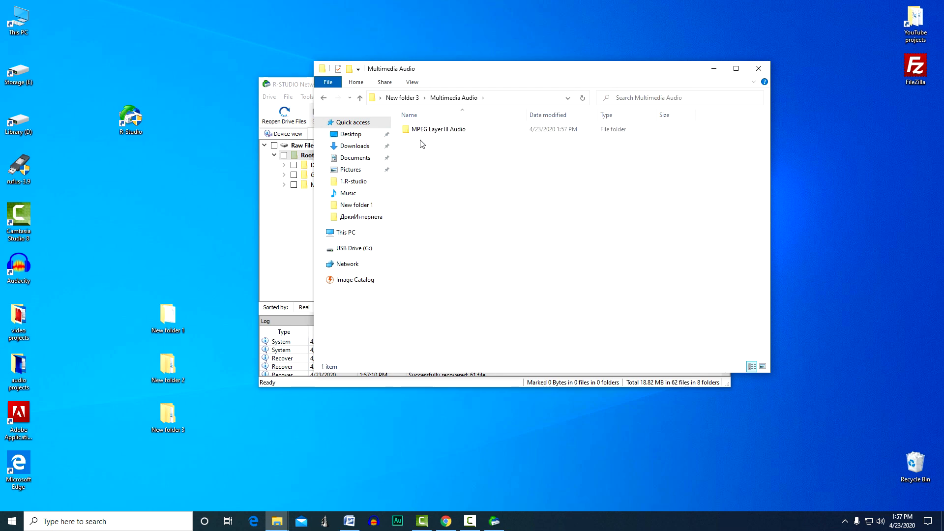
double_click(420, 131)
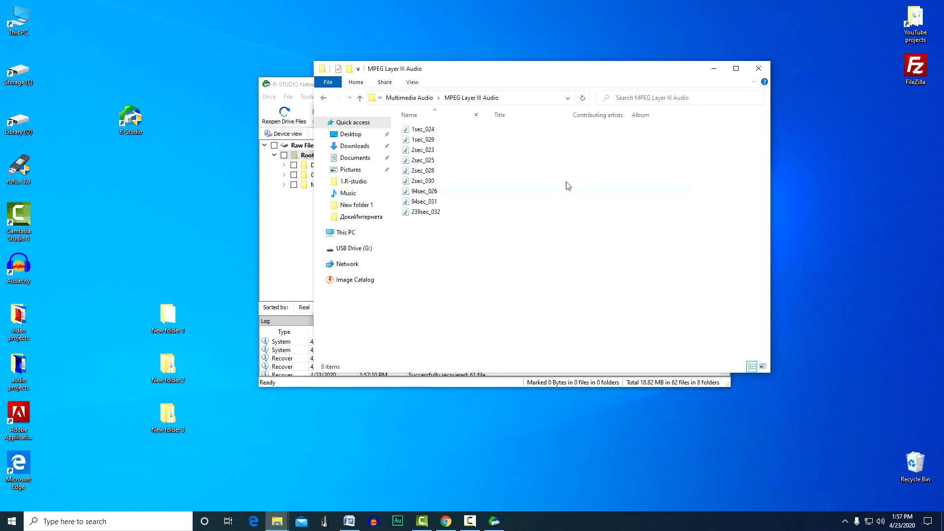
click(759, 68)
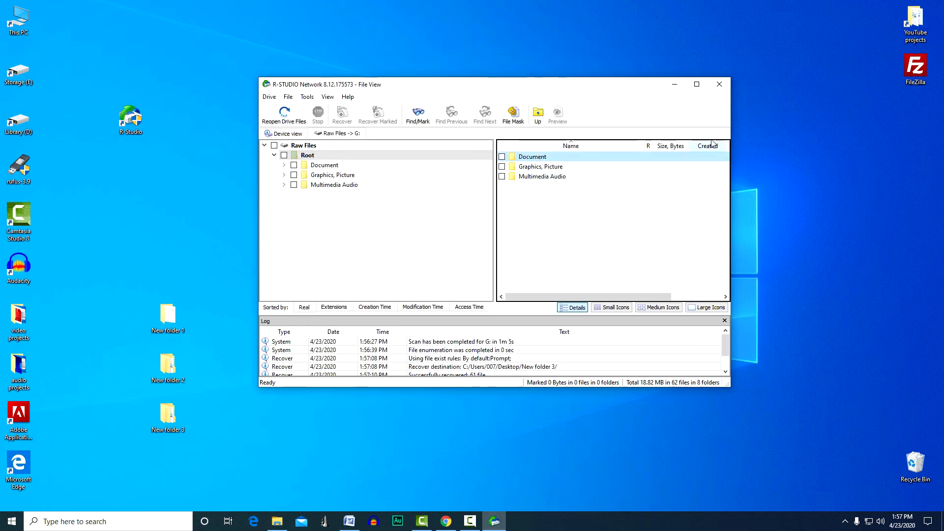
Exit R-Studio without saving the scan information for drive G:
click(719, 85)
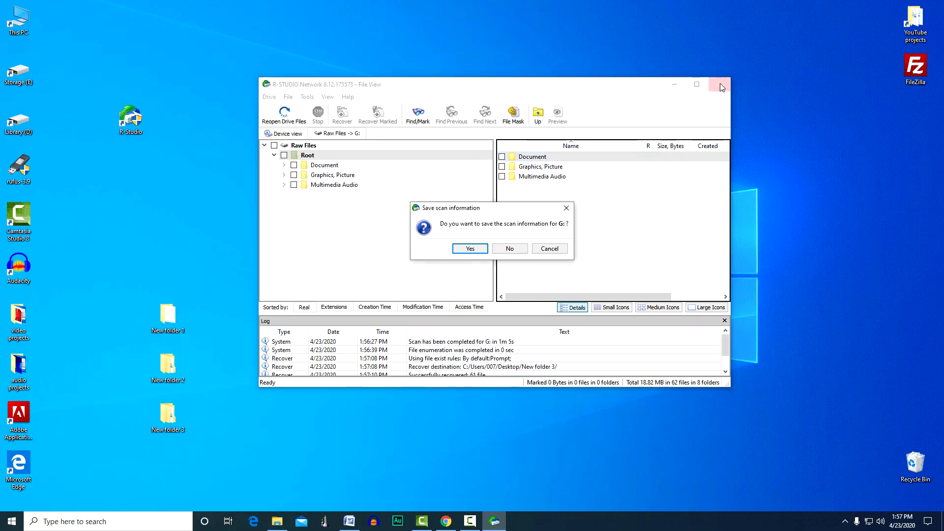
click(520, 249)
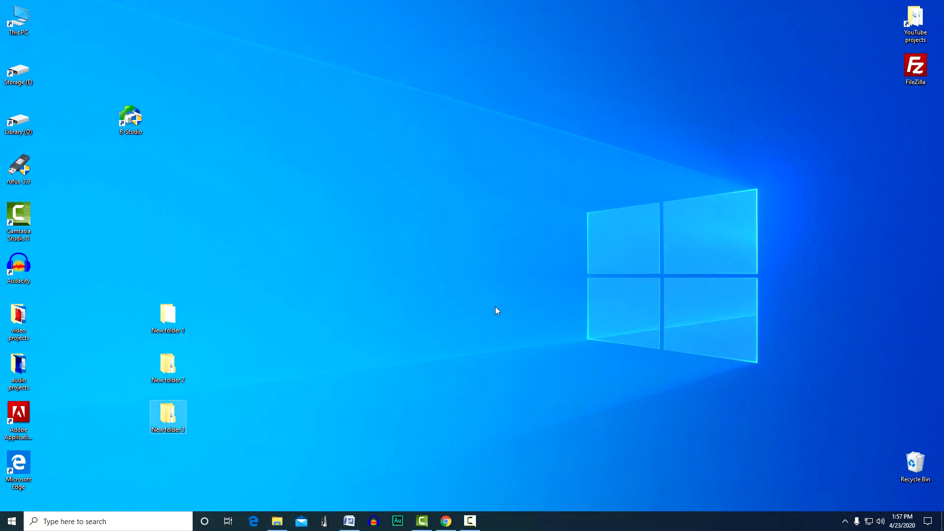